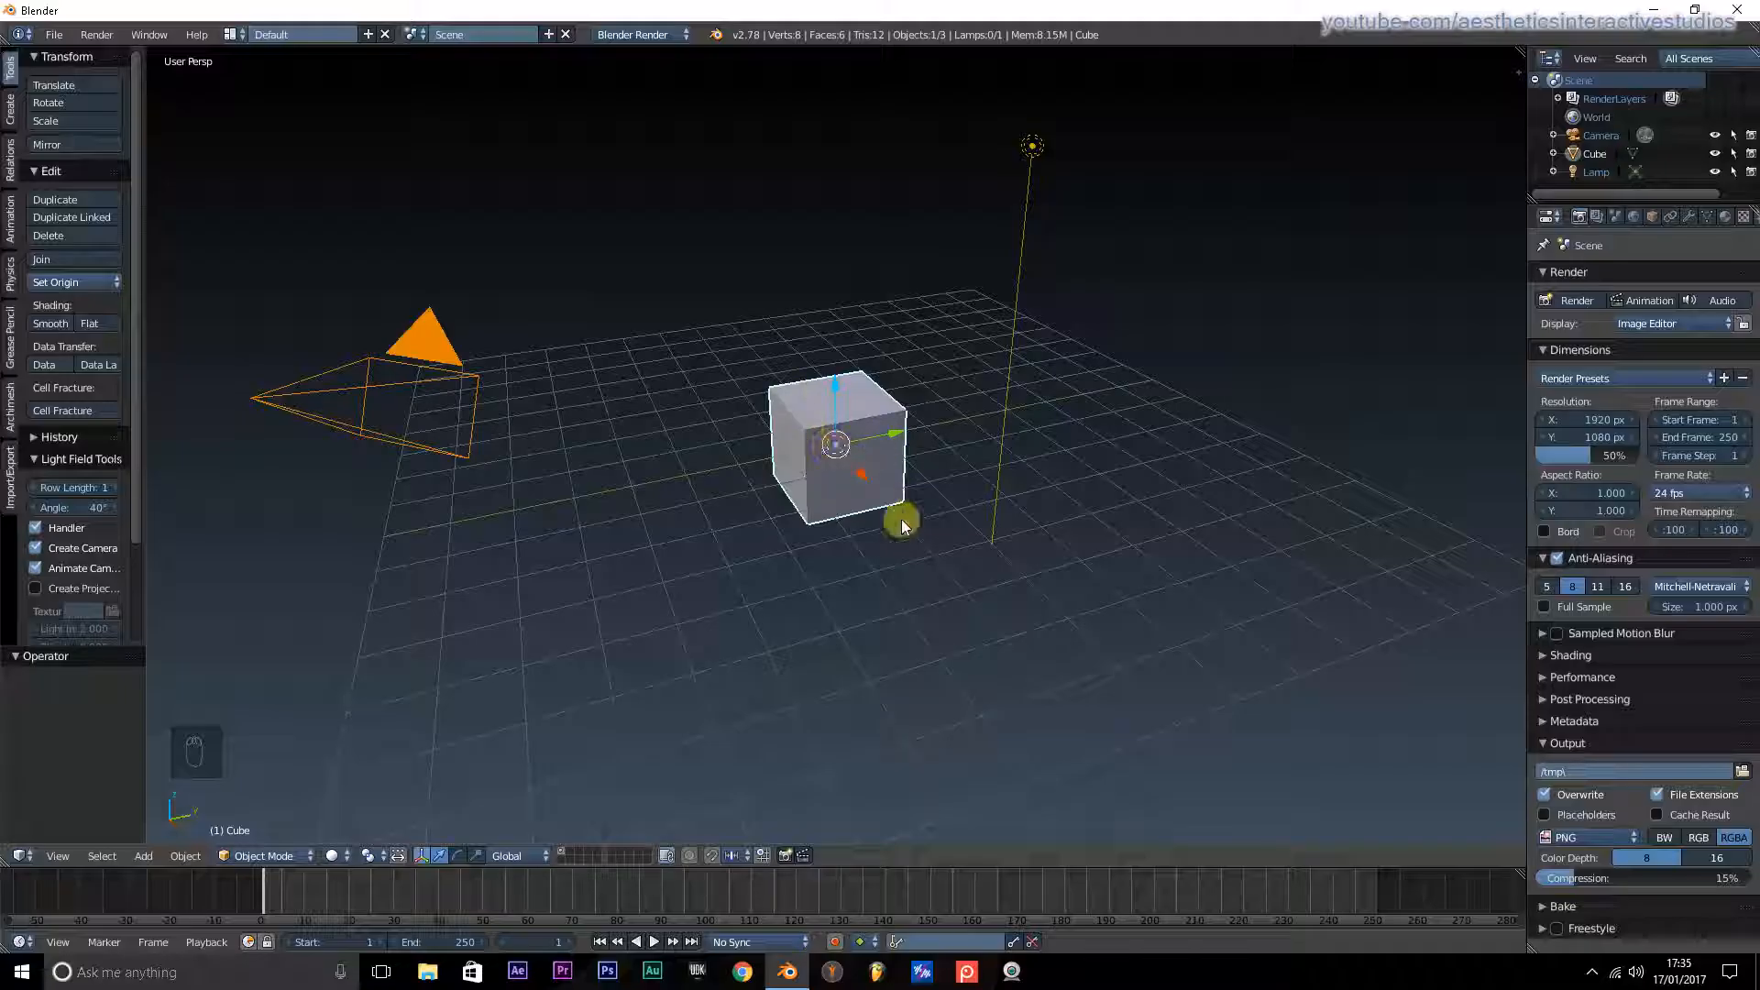
Step: Deselect everything, place the 3D cursor at several spots around the grid, and reselect the cube
key("a")
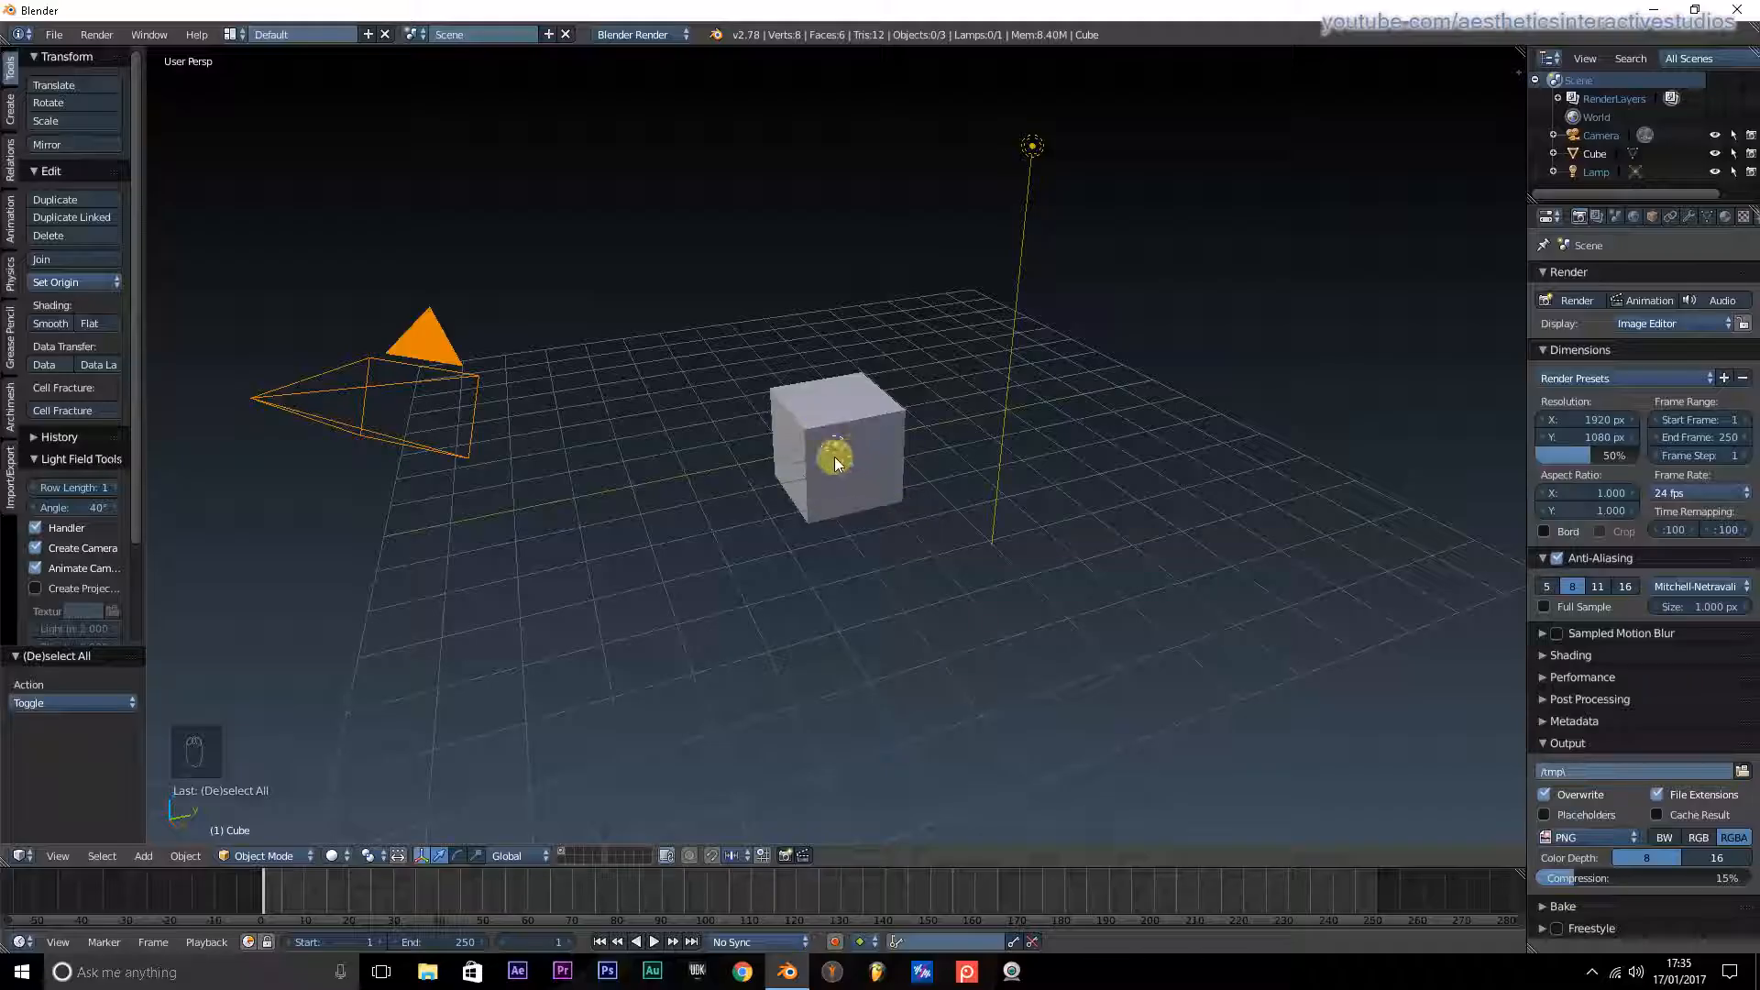
left_click(561, 427)
left_click(949, 342)
left_click(611, 700)
left_click(558, 426)
right_click(852, 445)
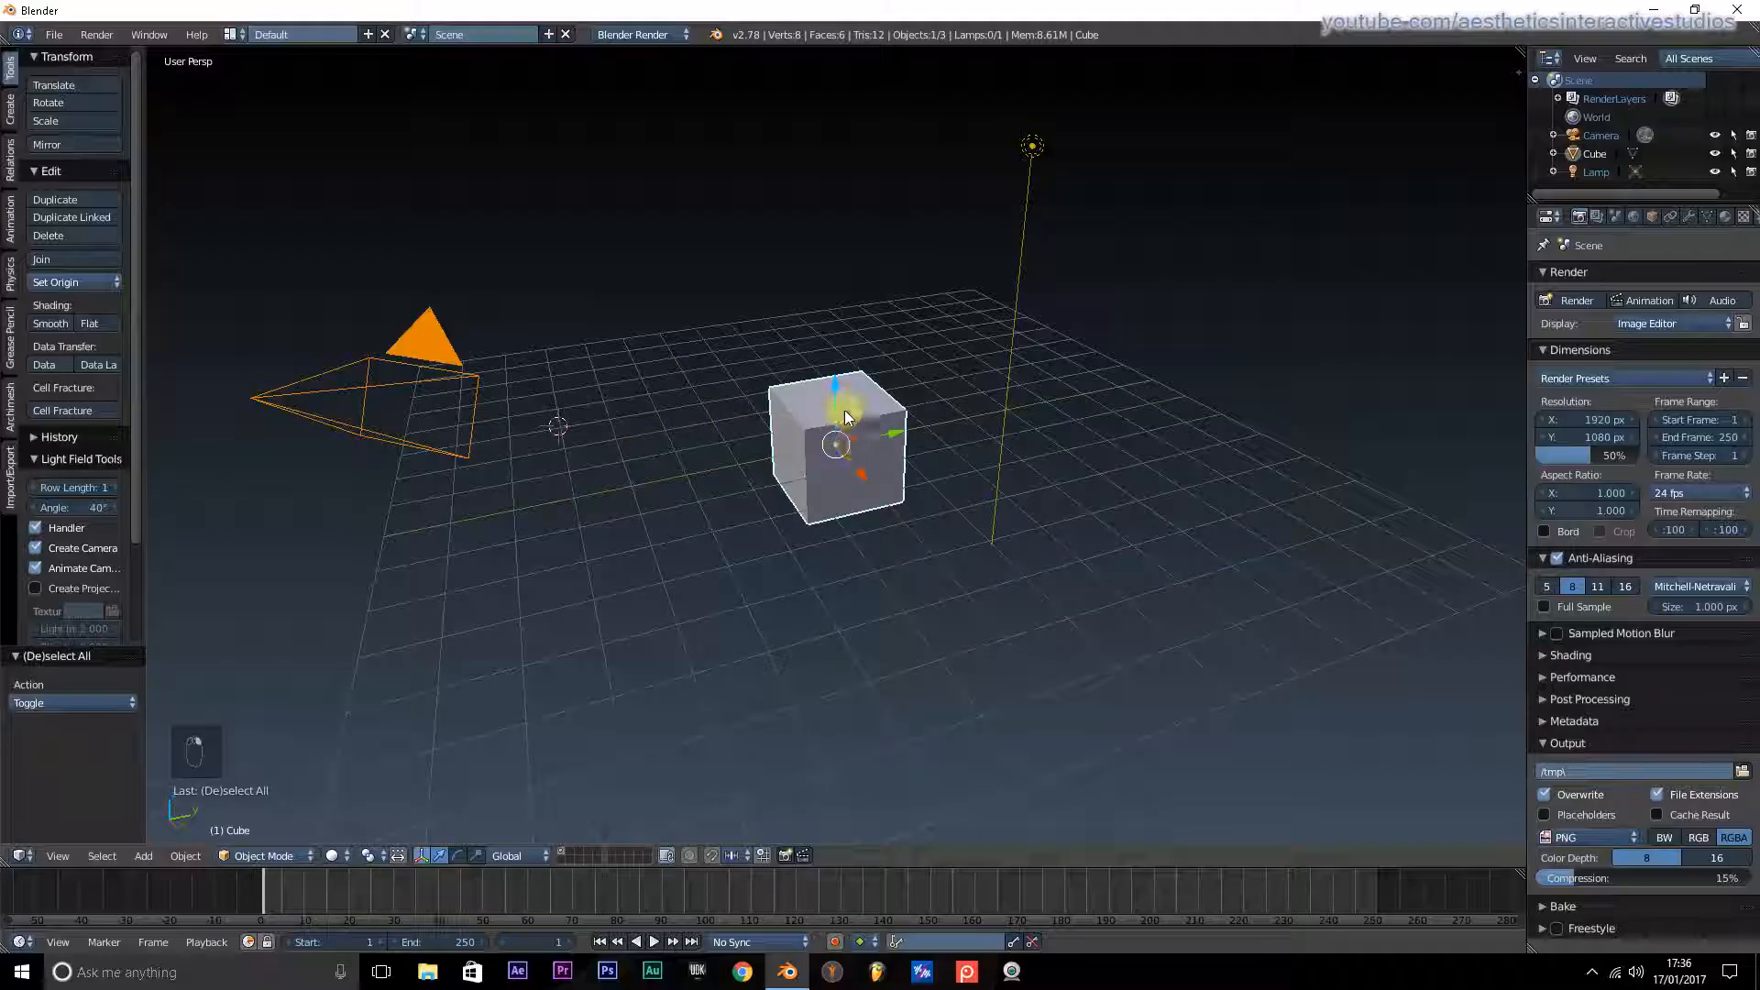
Step: Reposition the 3D cursor around the grid, ending beside the cube on the camera's side, and add a second cube there
left_click(865, 410)
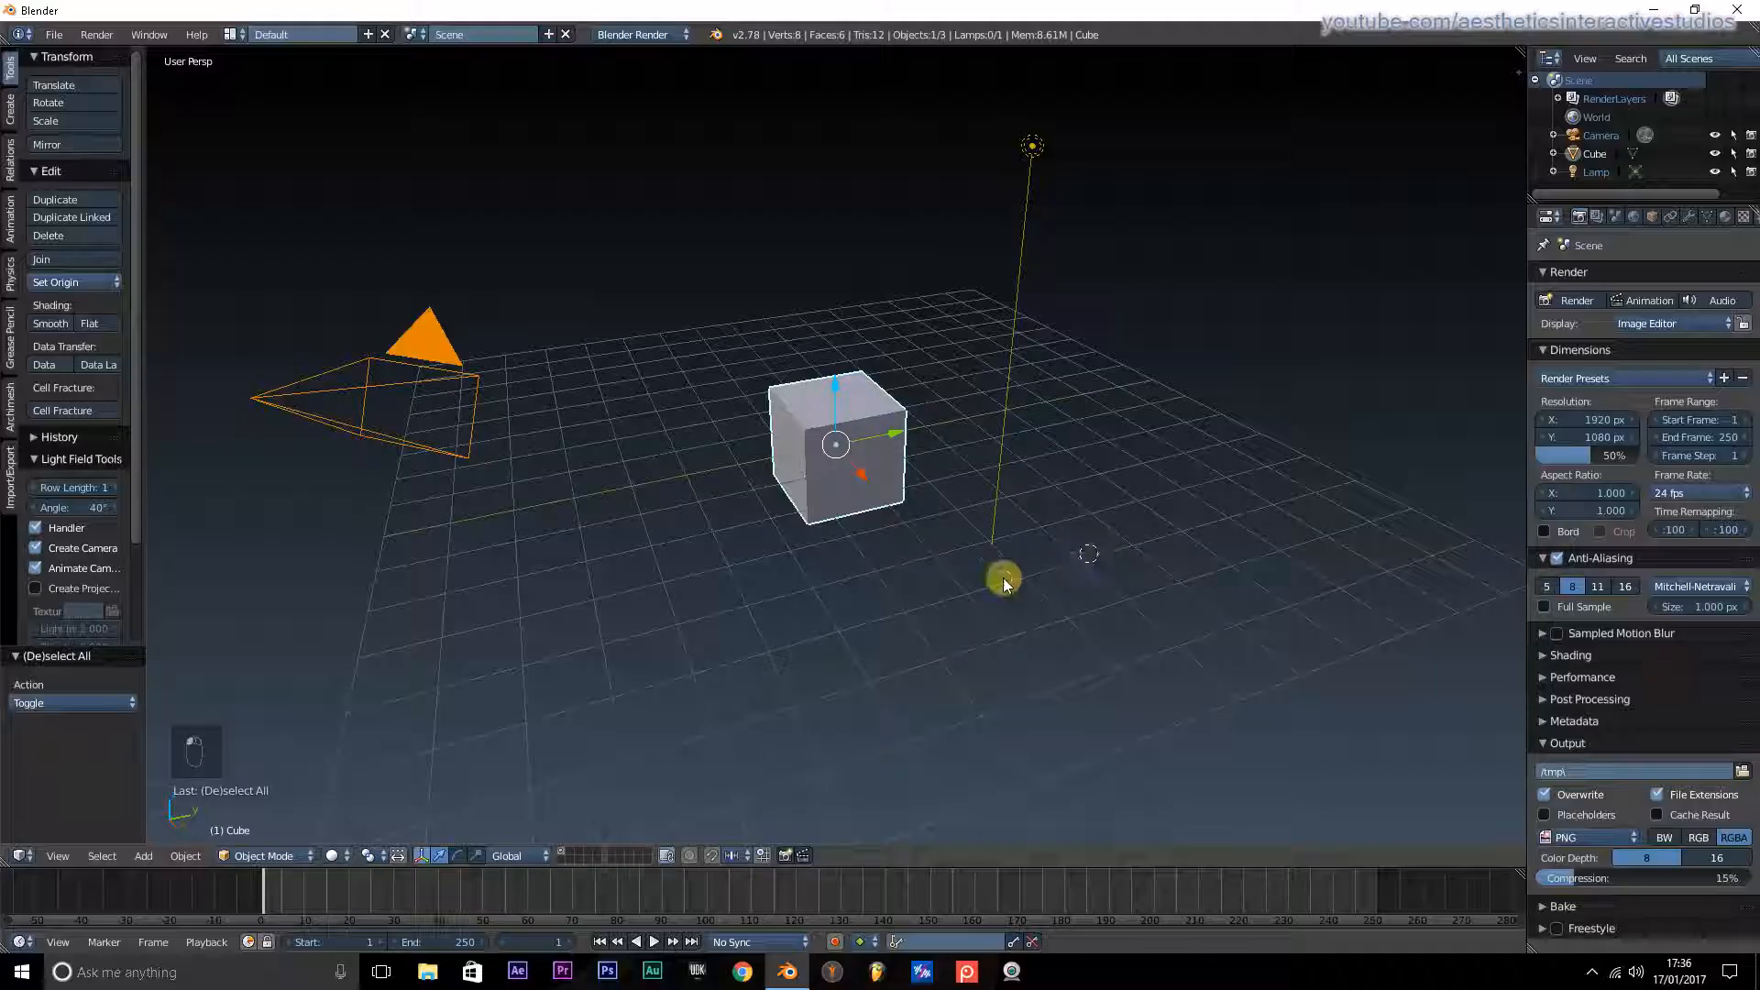
left_click(757, 591)
left_click(743, 608)
left_click(574, 497)
left_click(11, 108)
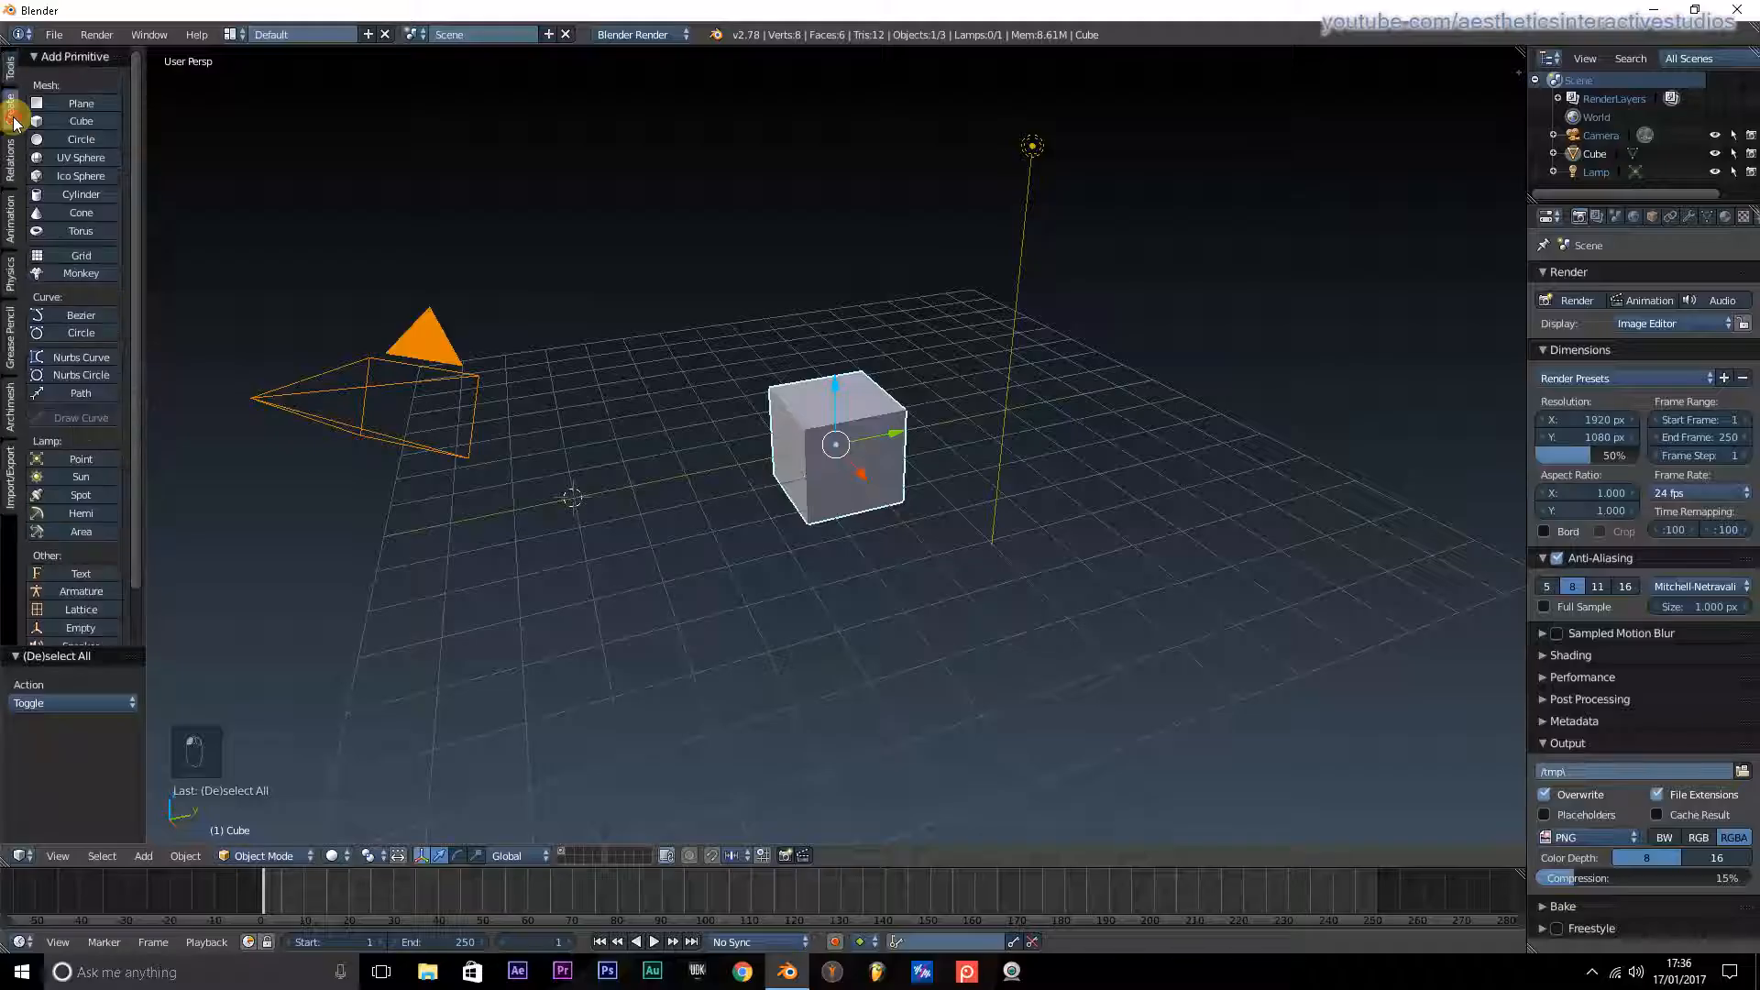
left_click(103, 120)
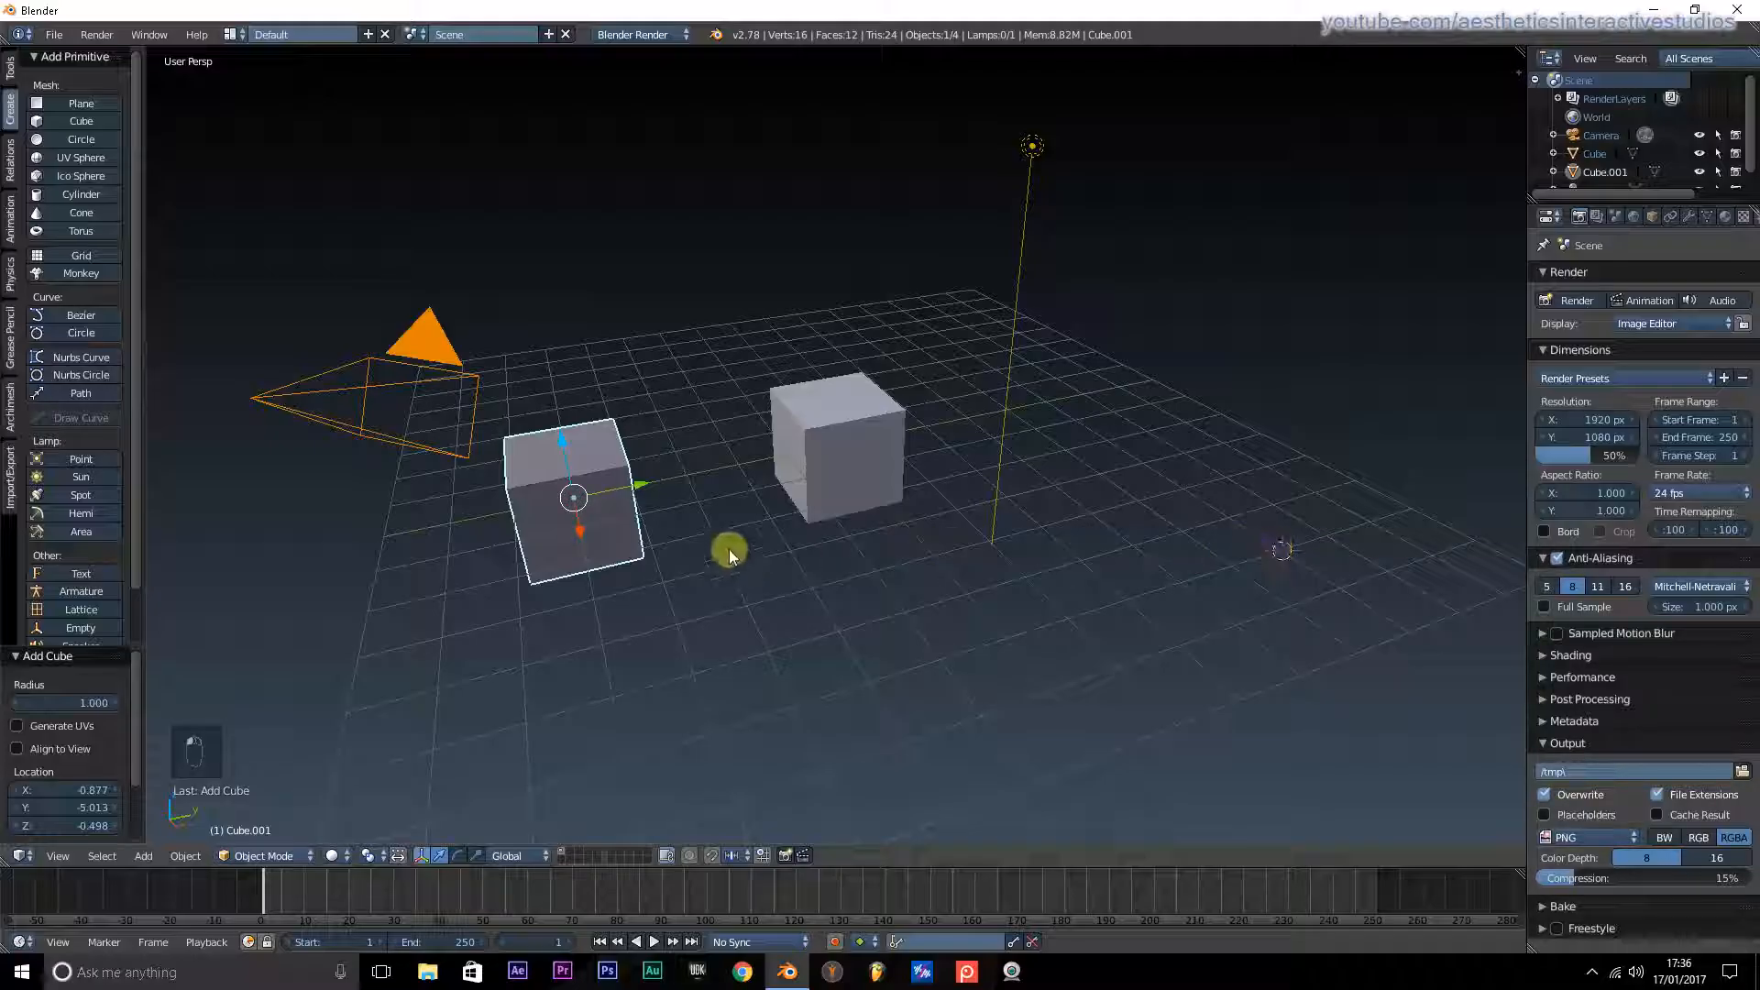
Step: Add a cylinder mesh at the 3D cursor, on the lamp's side of the original cube
left_click(145, 854)
mouse_move(184, 828)
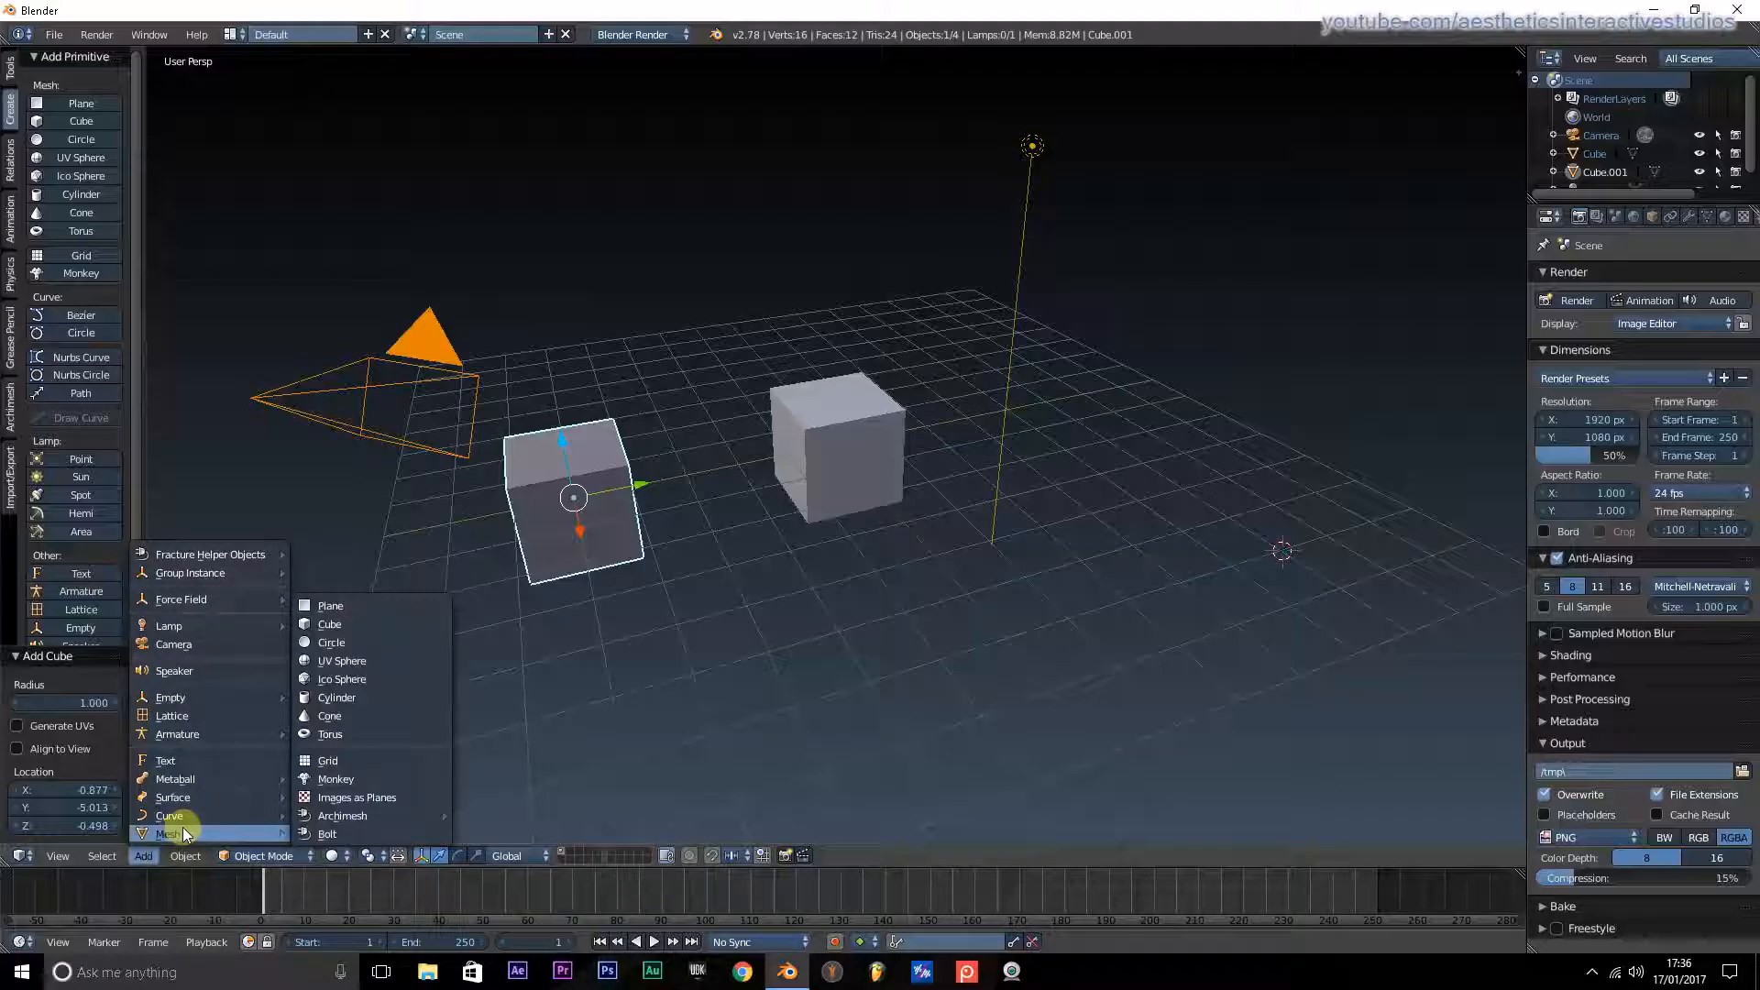
left_click(339, 697)
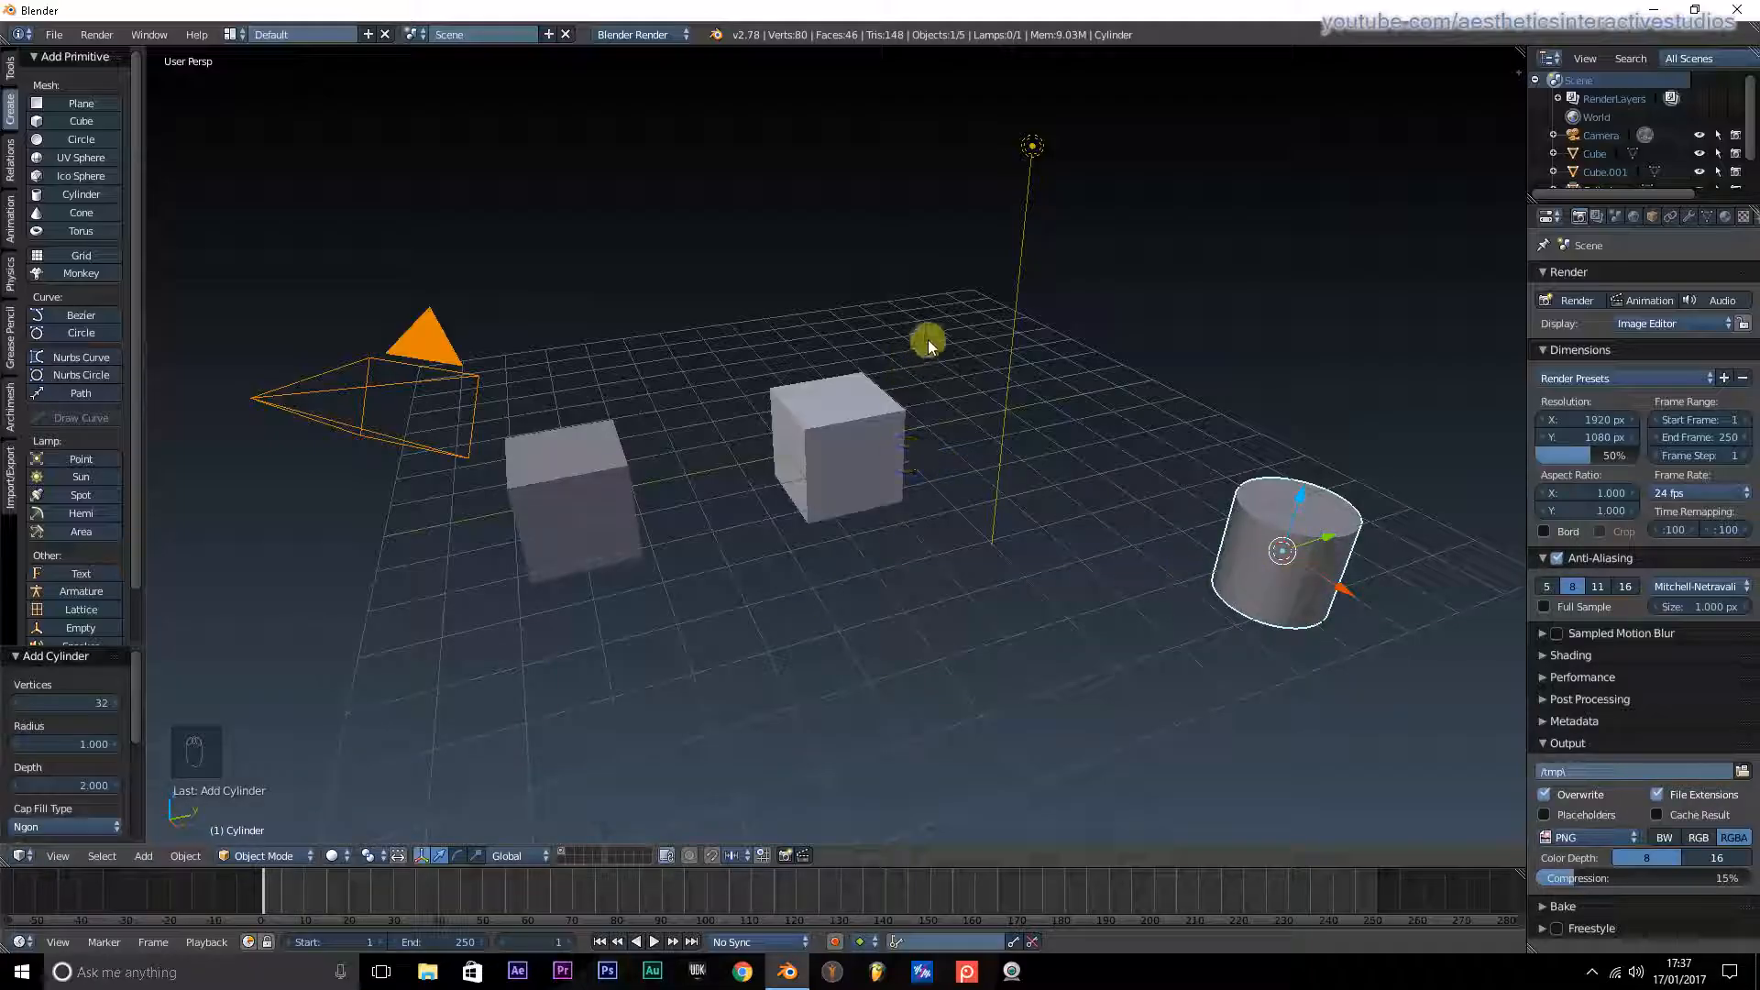
Step: Place the 3D cursor behind the original cube and add a UV sphere there
left_click(923, 348)
key("space")
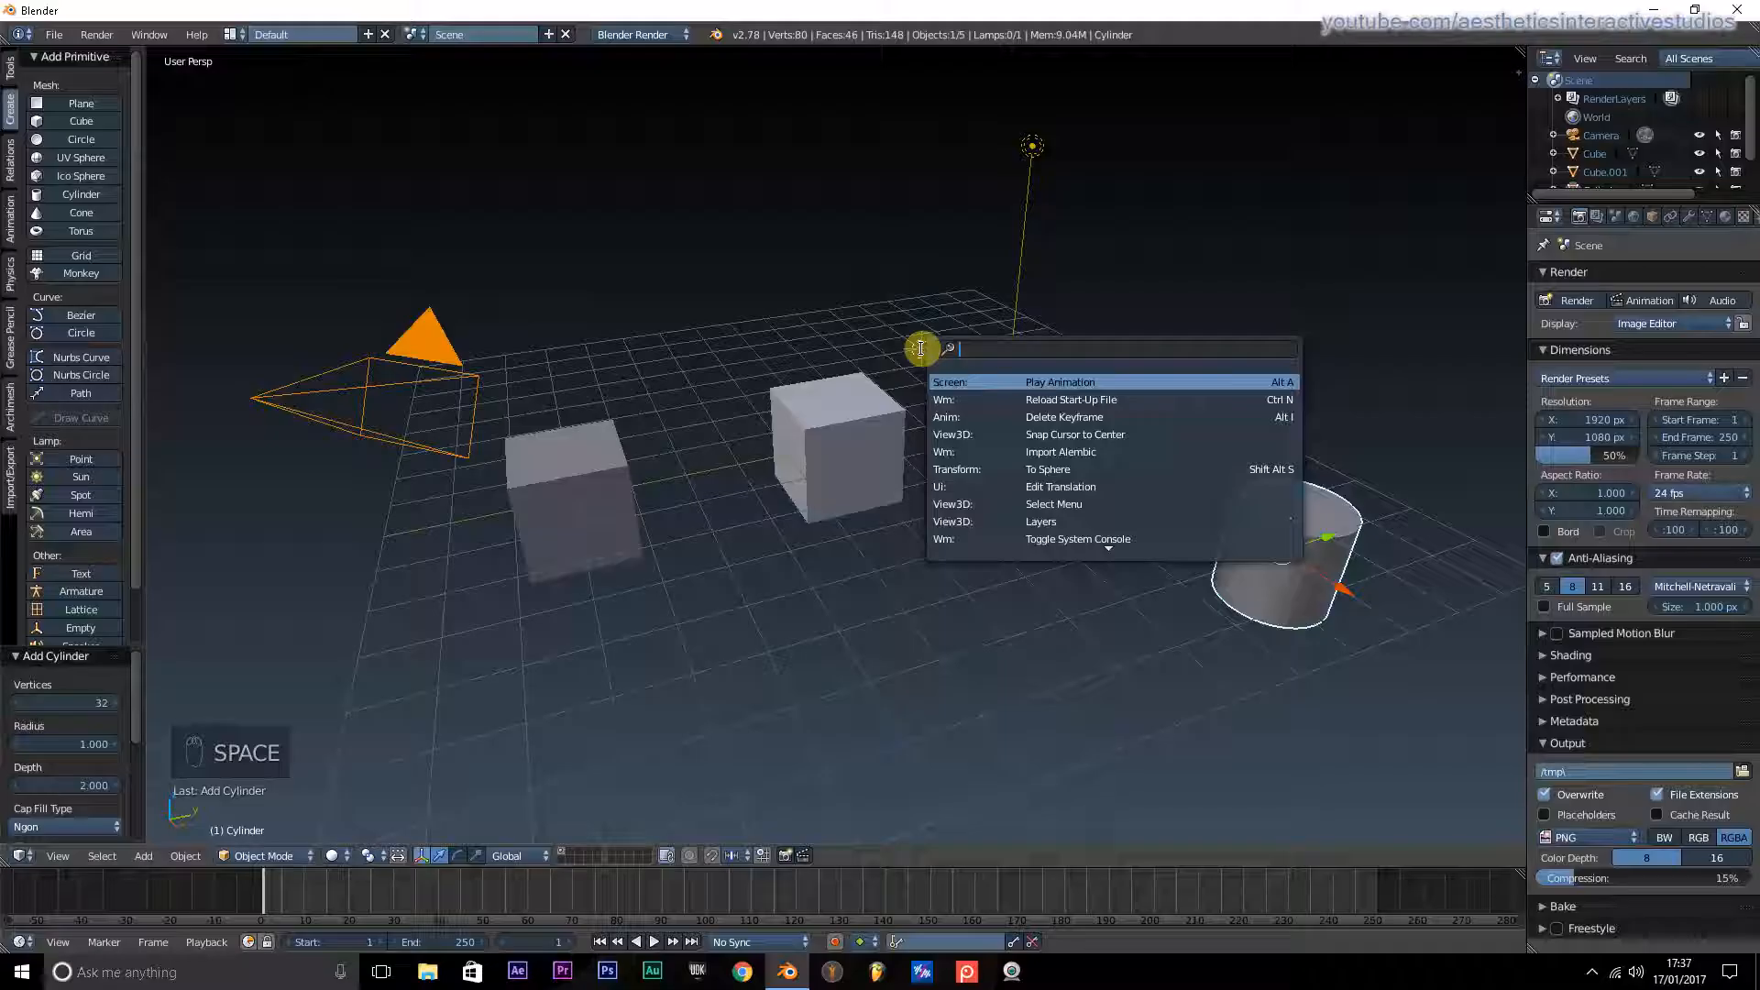
type("add uv")
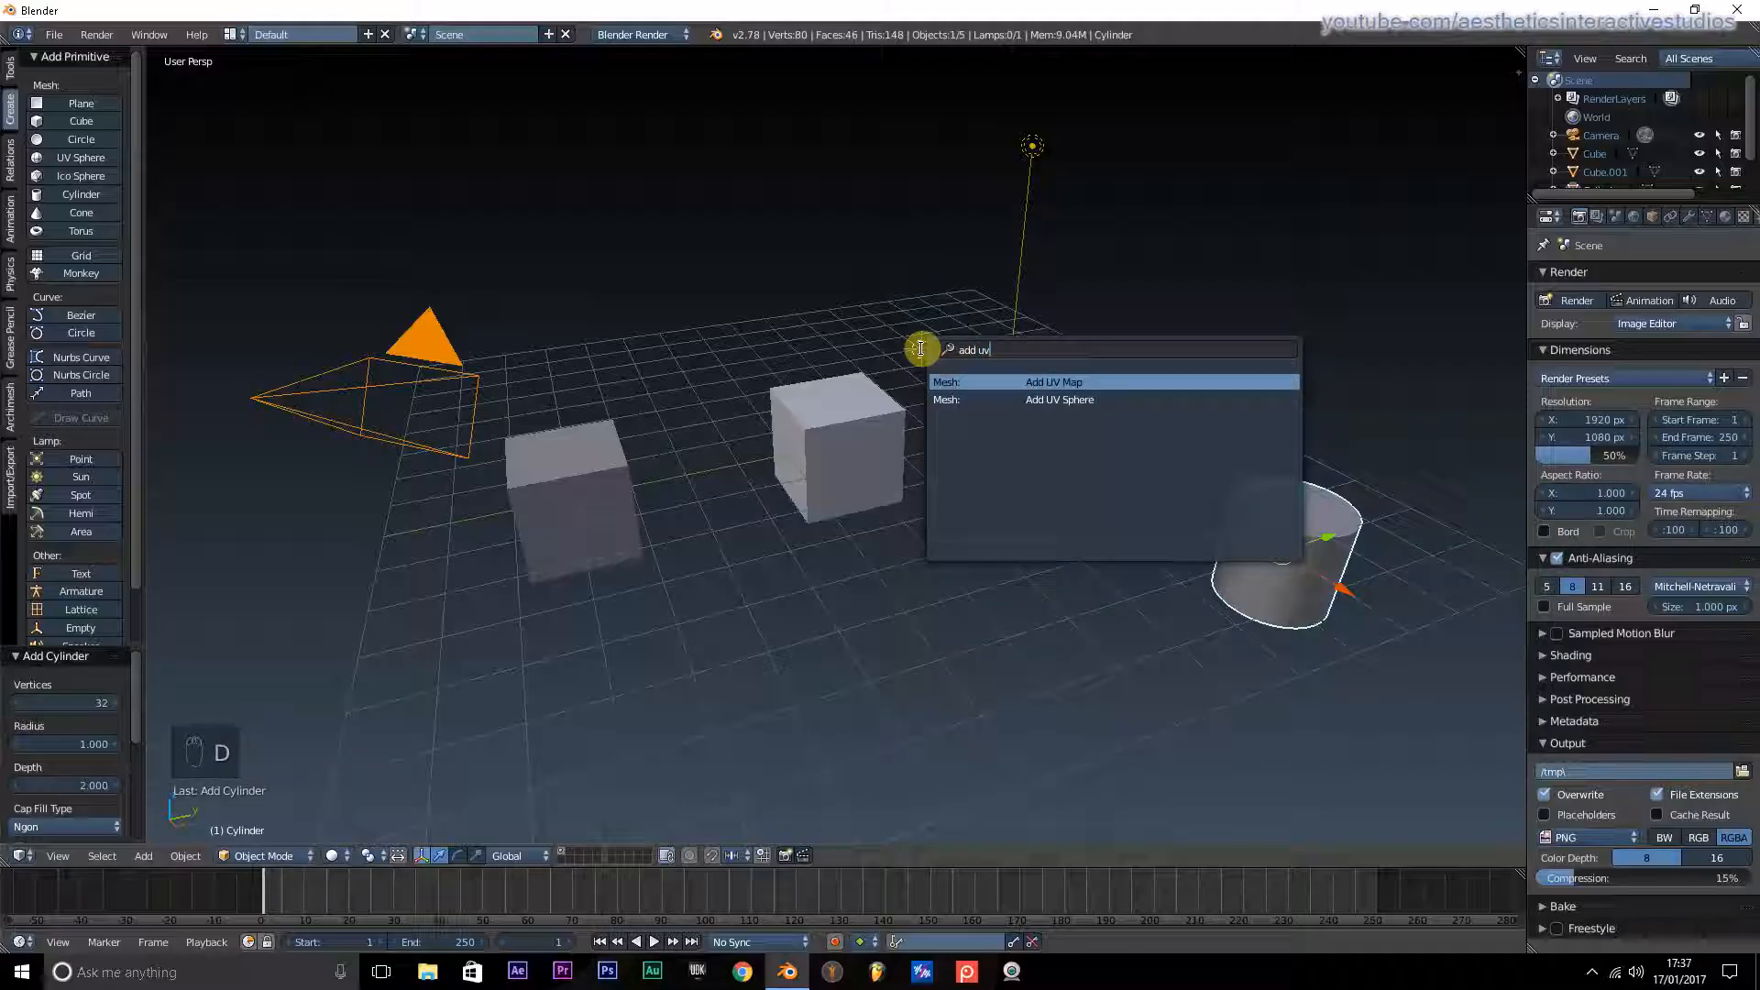
key("Down")
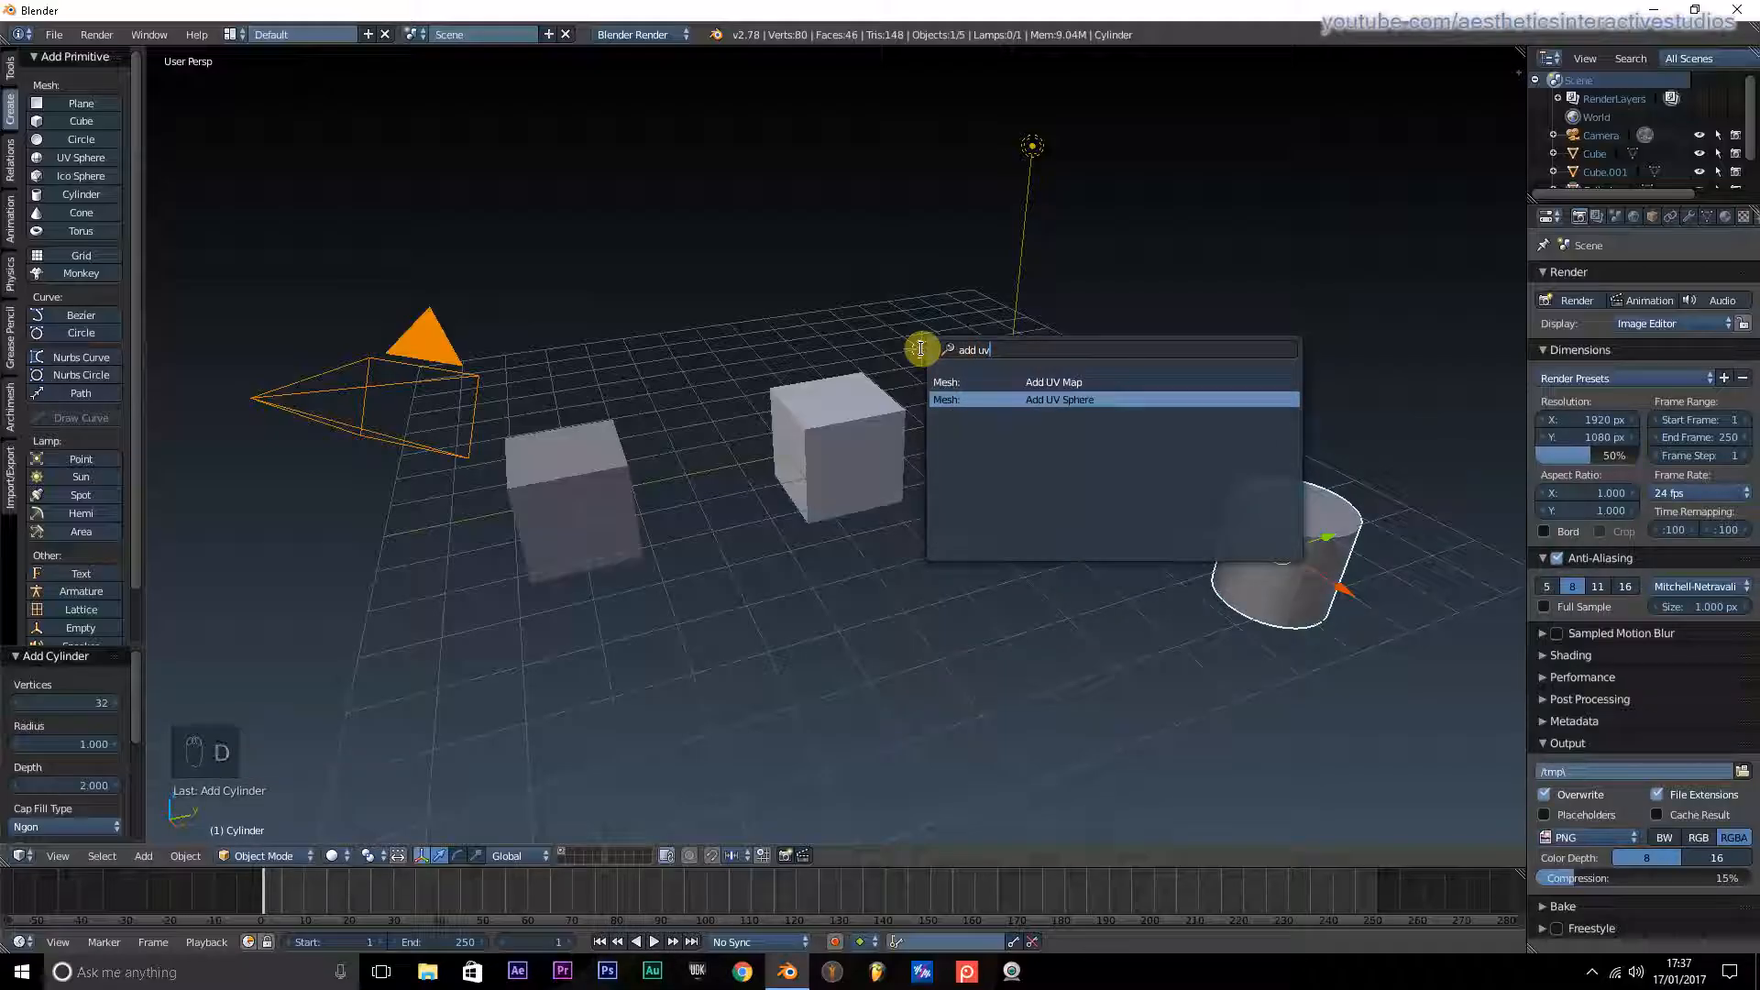
key("Return")
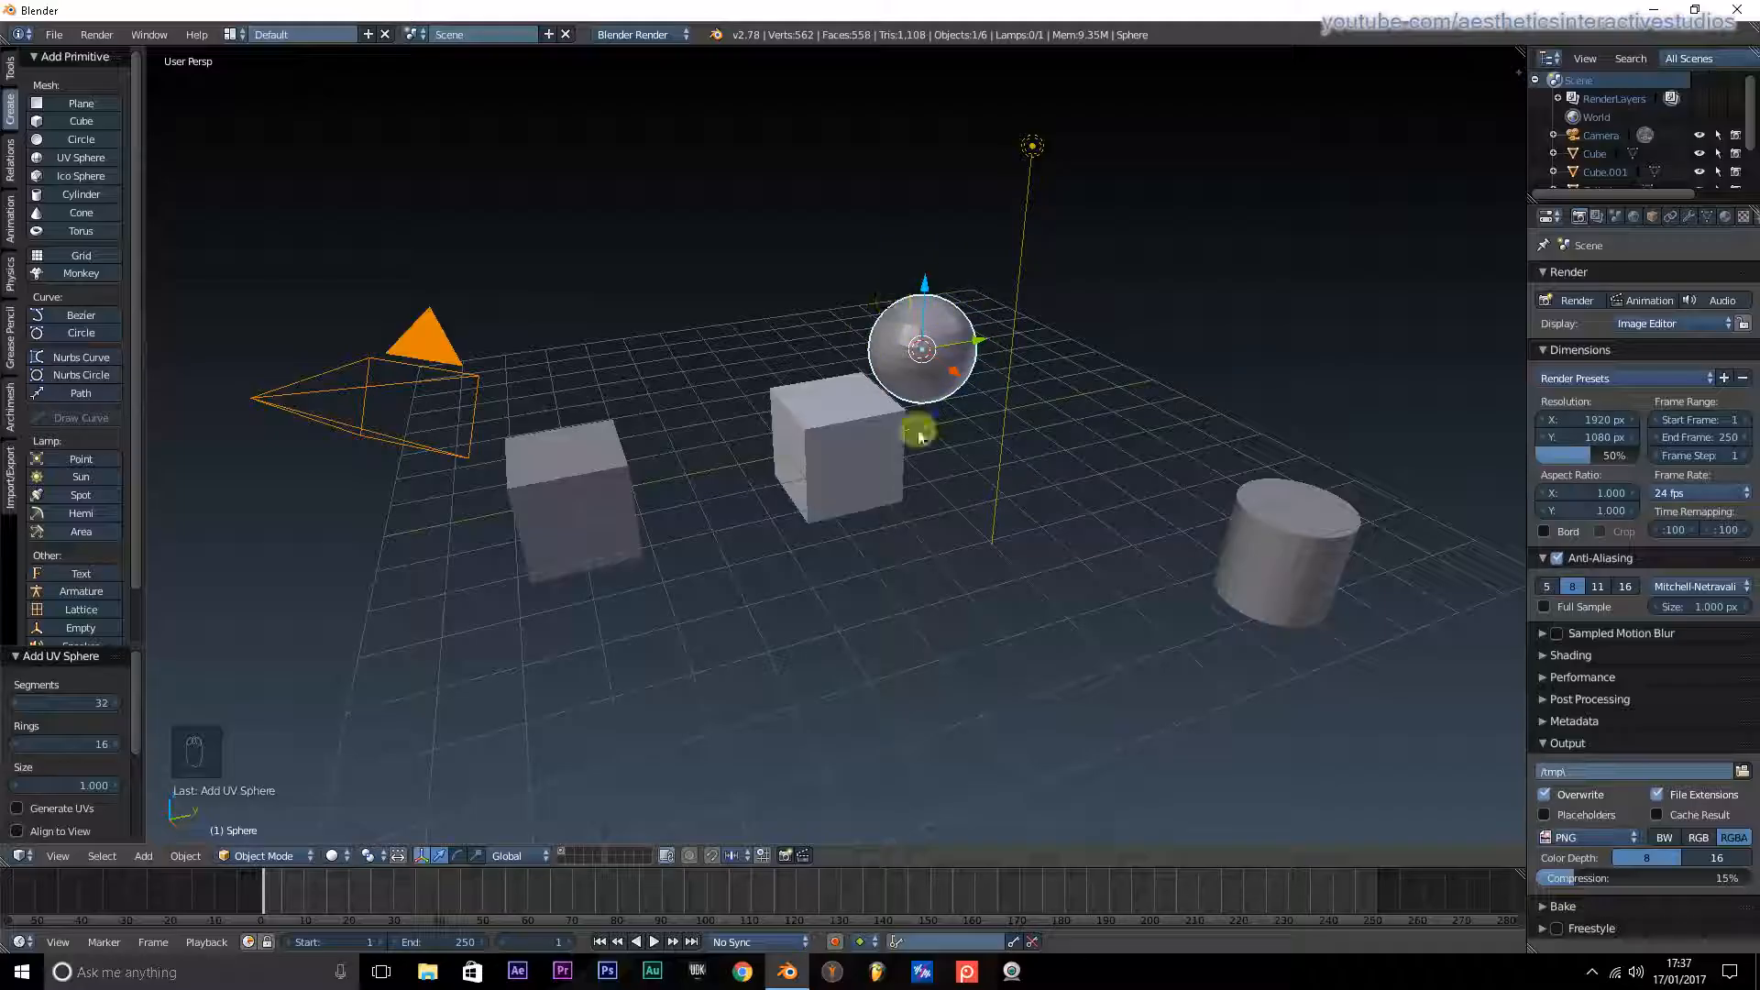
Step: Delete the UV sphere, the cylinder and the second cube, keeping only the original cube
key("Delete")
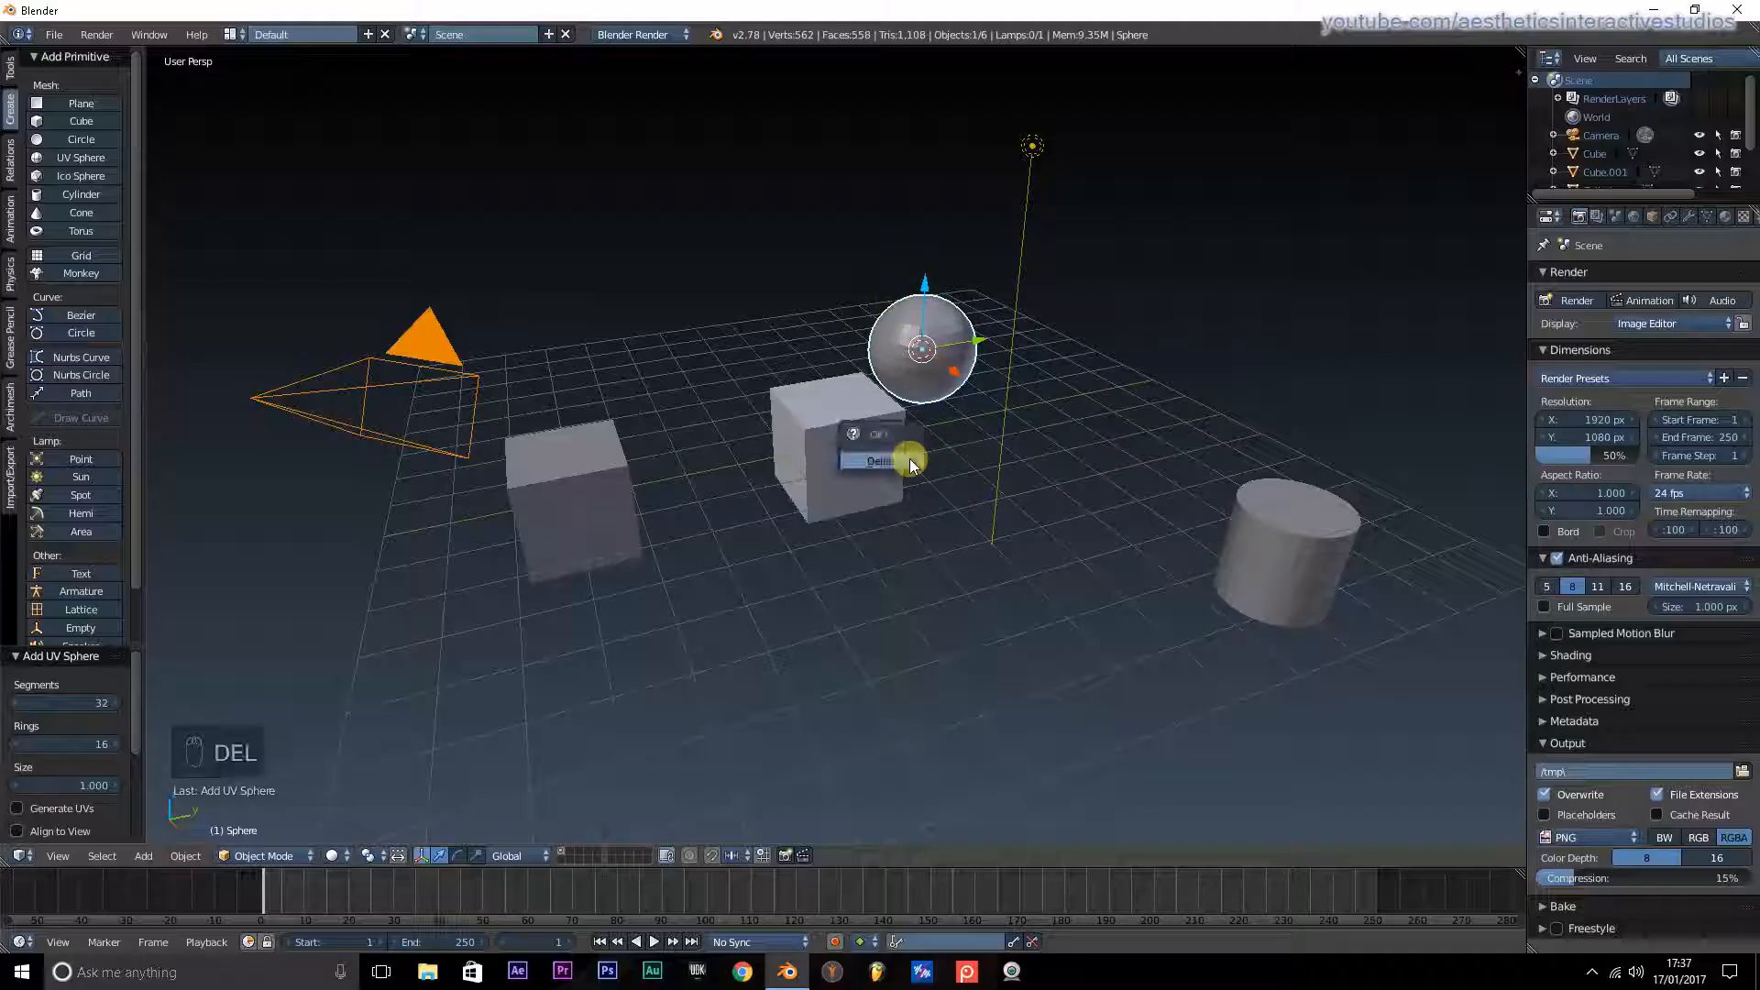
left_click(910, 459)
right_click(1267, 526)
key("Delete")
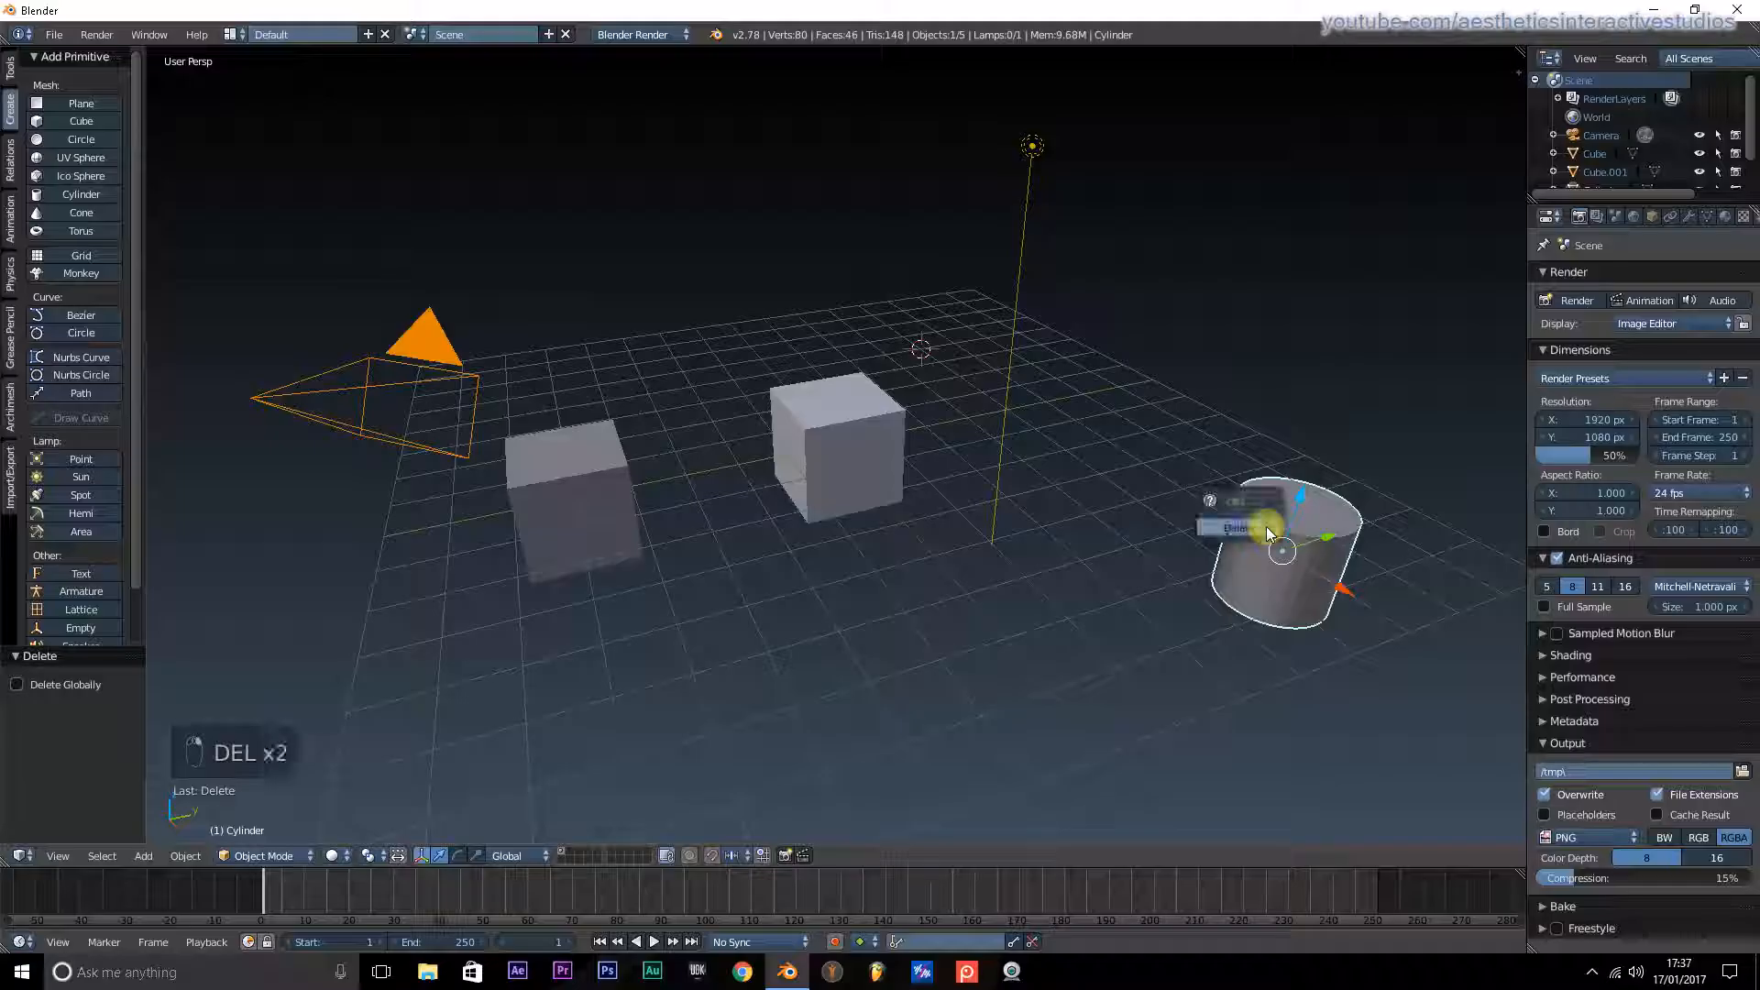
left_click(1267, 526)
right_click(630, 489)
key("Delete")
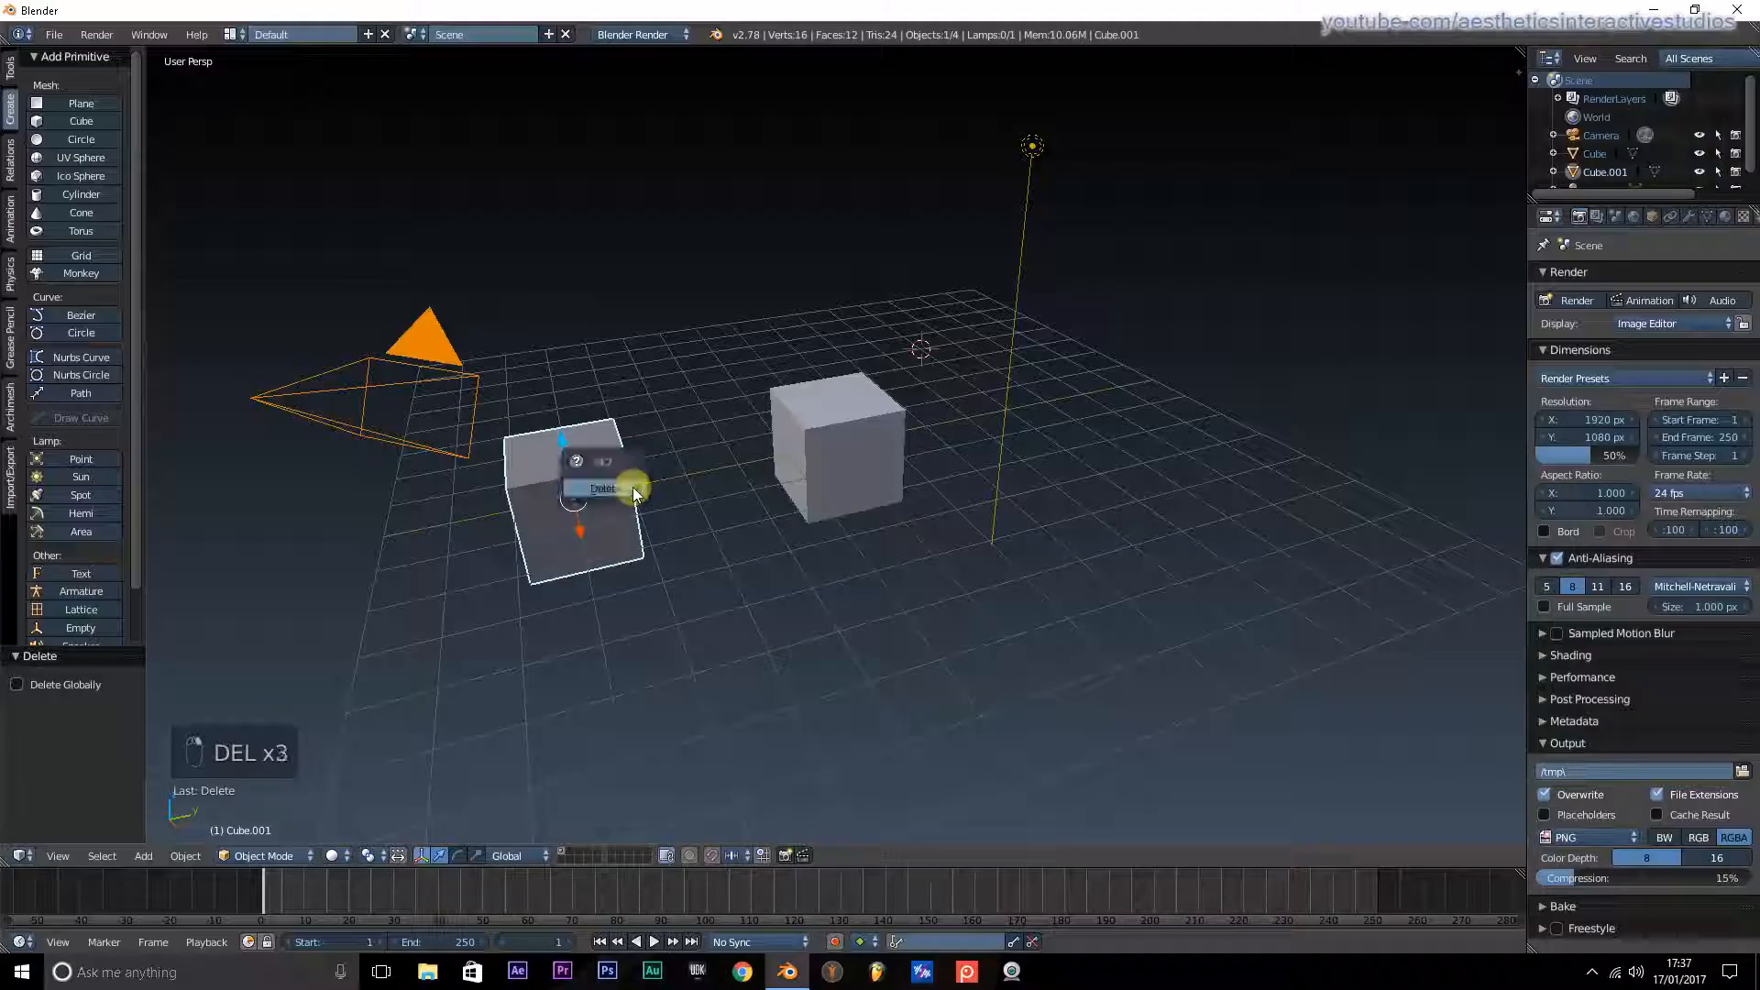
left_click(633, 487)
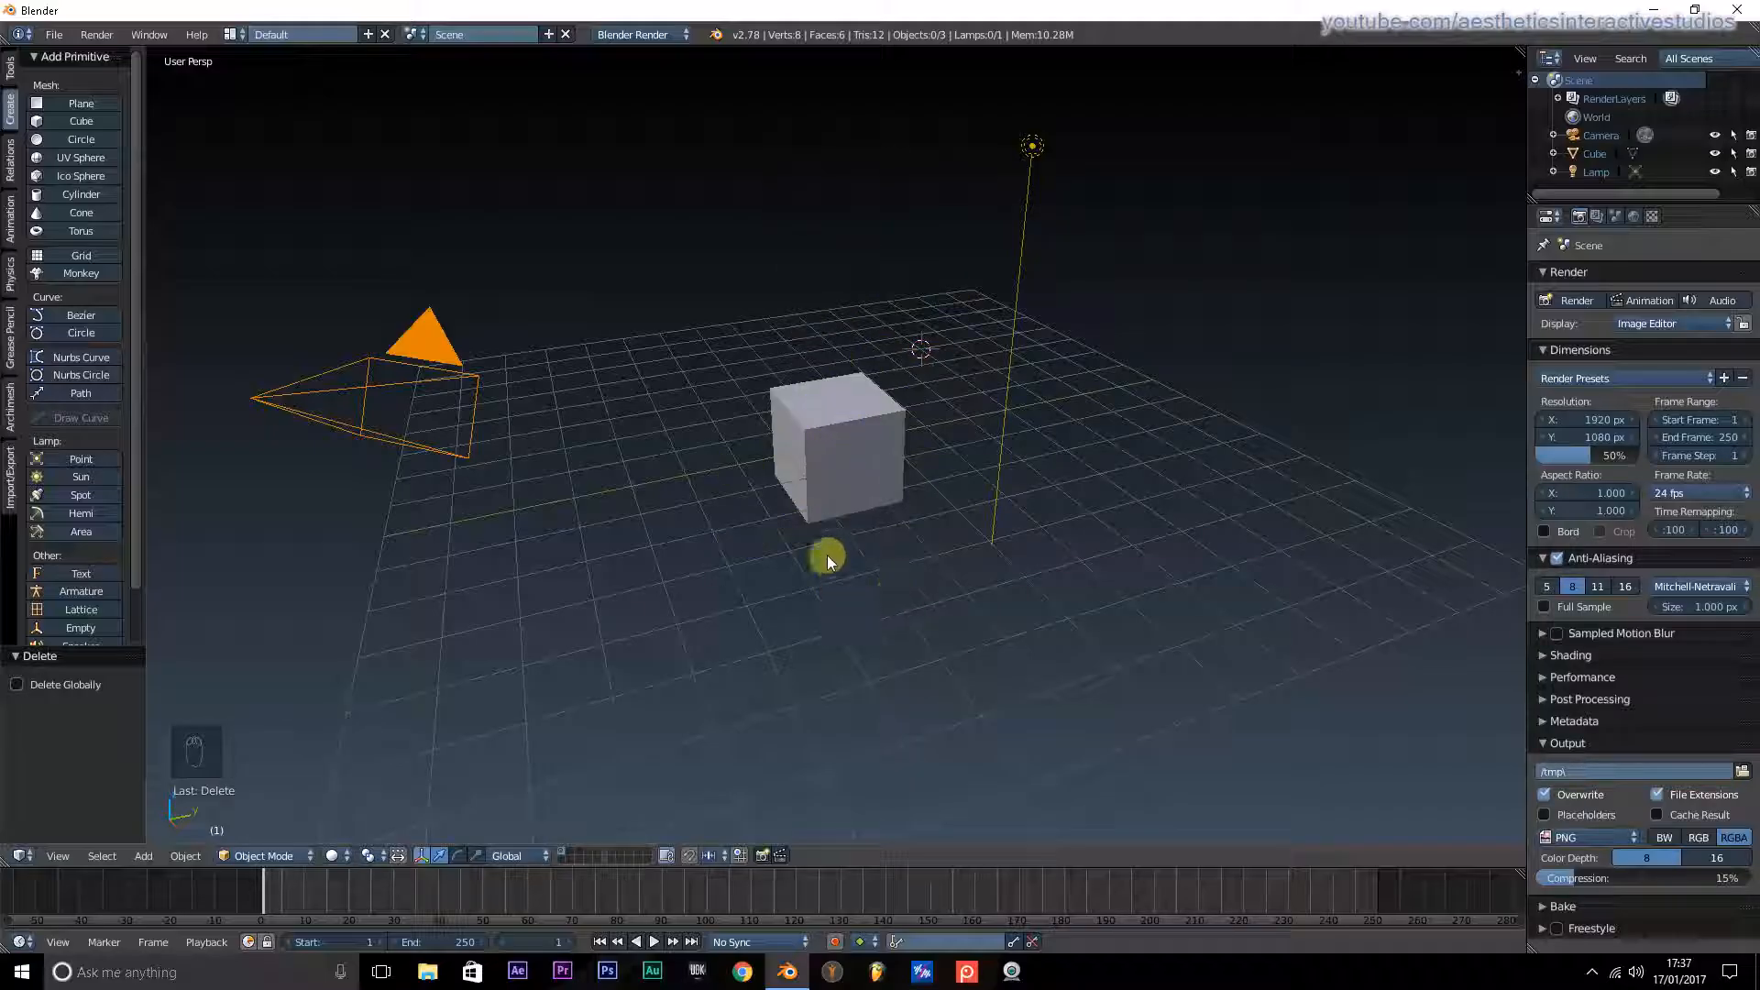
Step: Select the remaining cube and set its origin to the 3D cursor at the cube's side
right_click(834, 437)
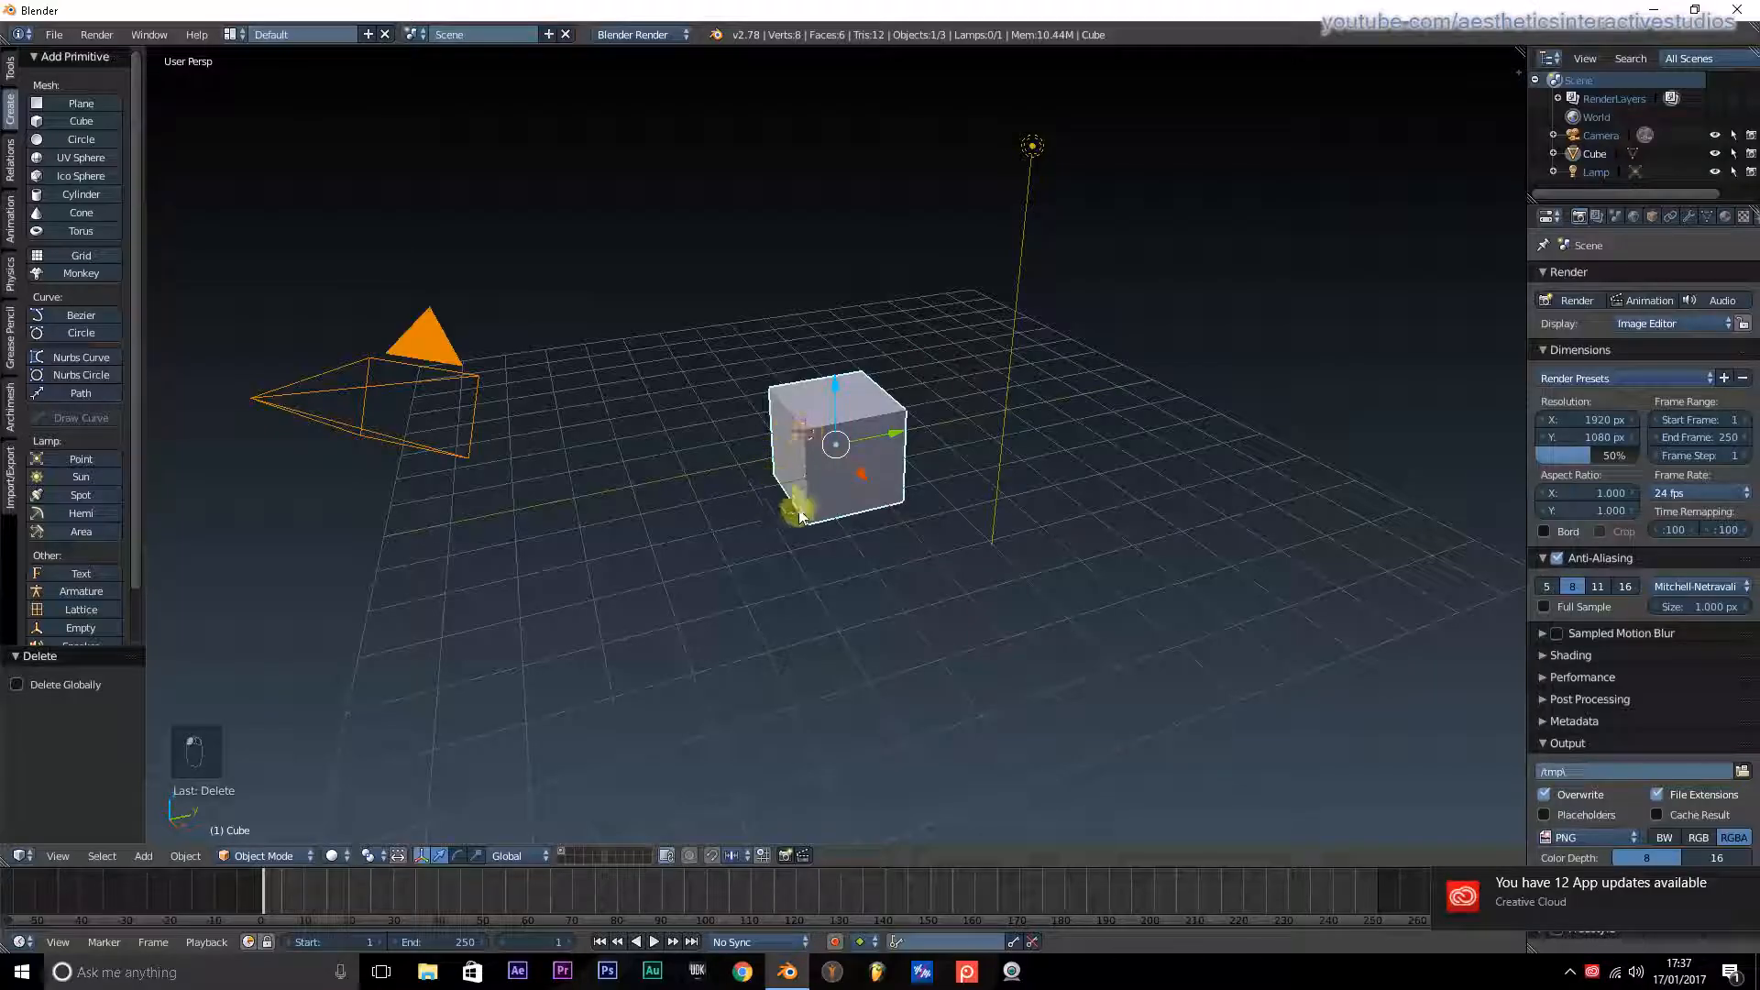
middle_click_drag(797, 503, 1059, 524)
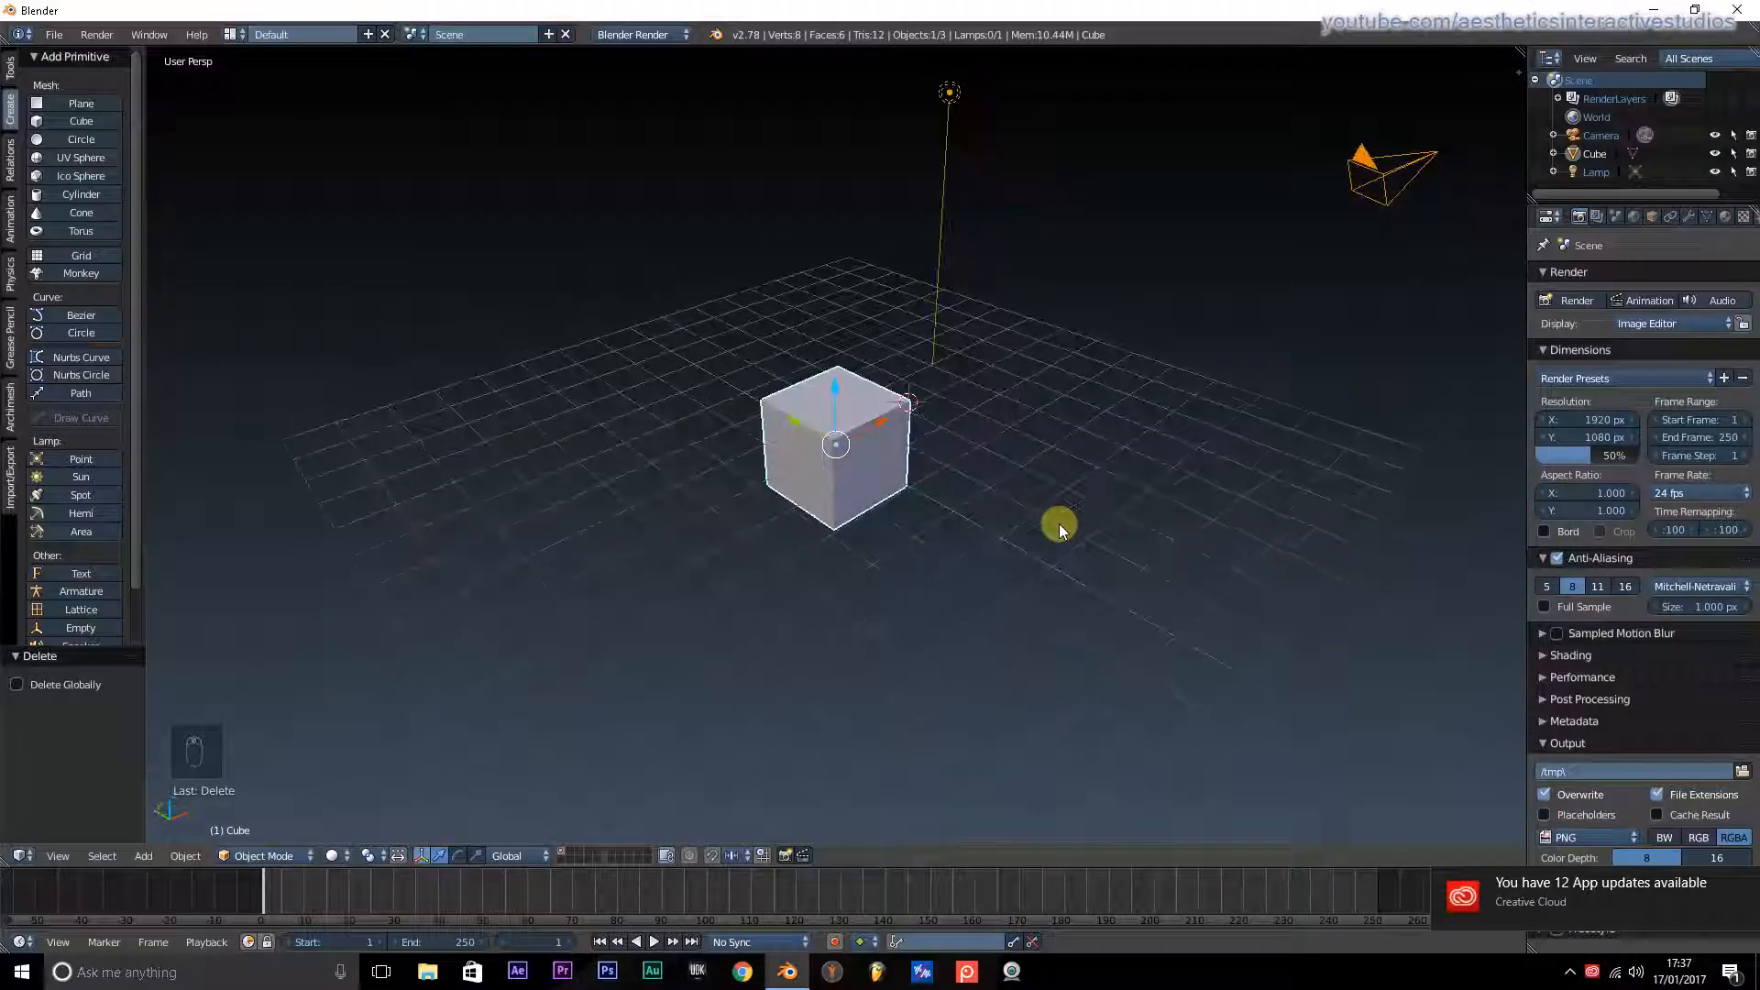
middle_click_drag(932, 440, 637, 458)
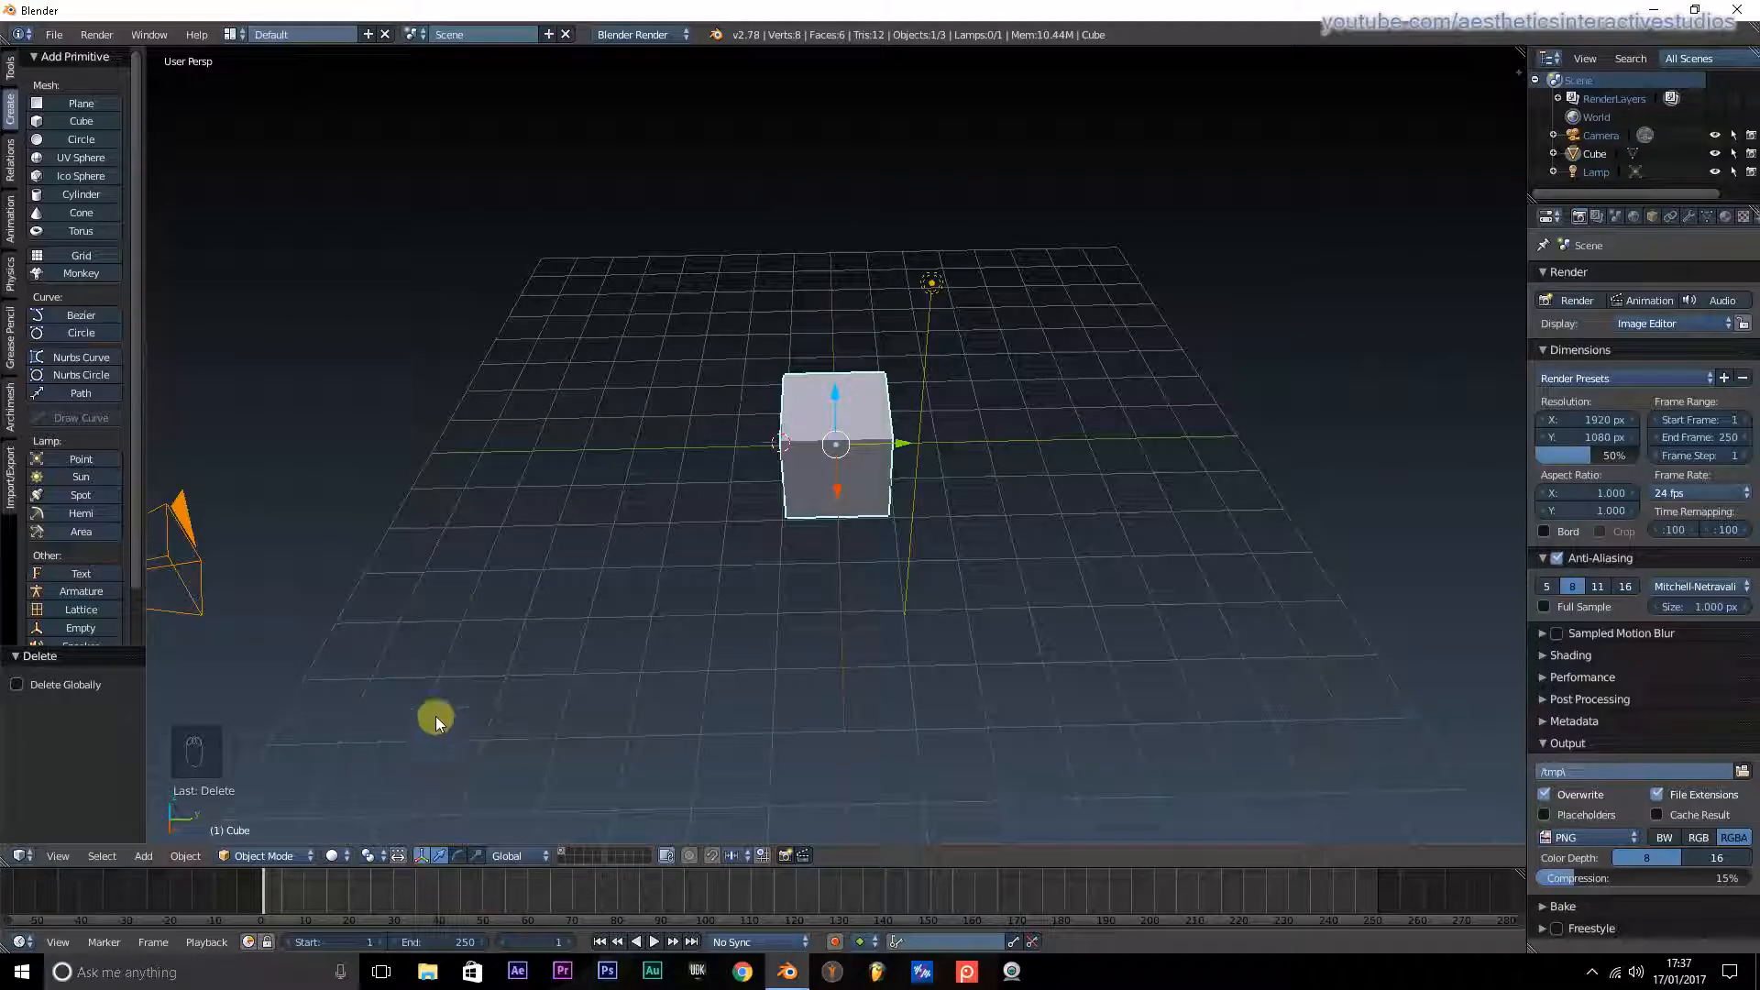
left_click(186, 857)
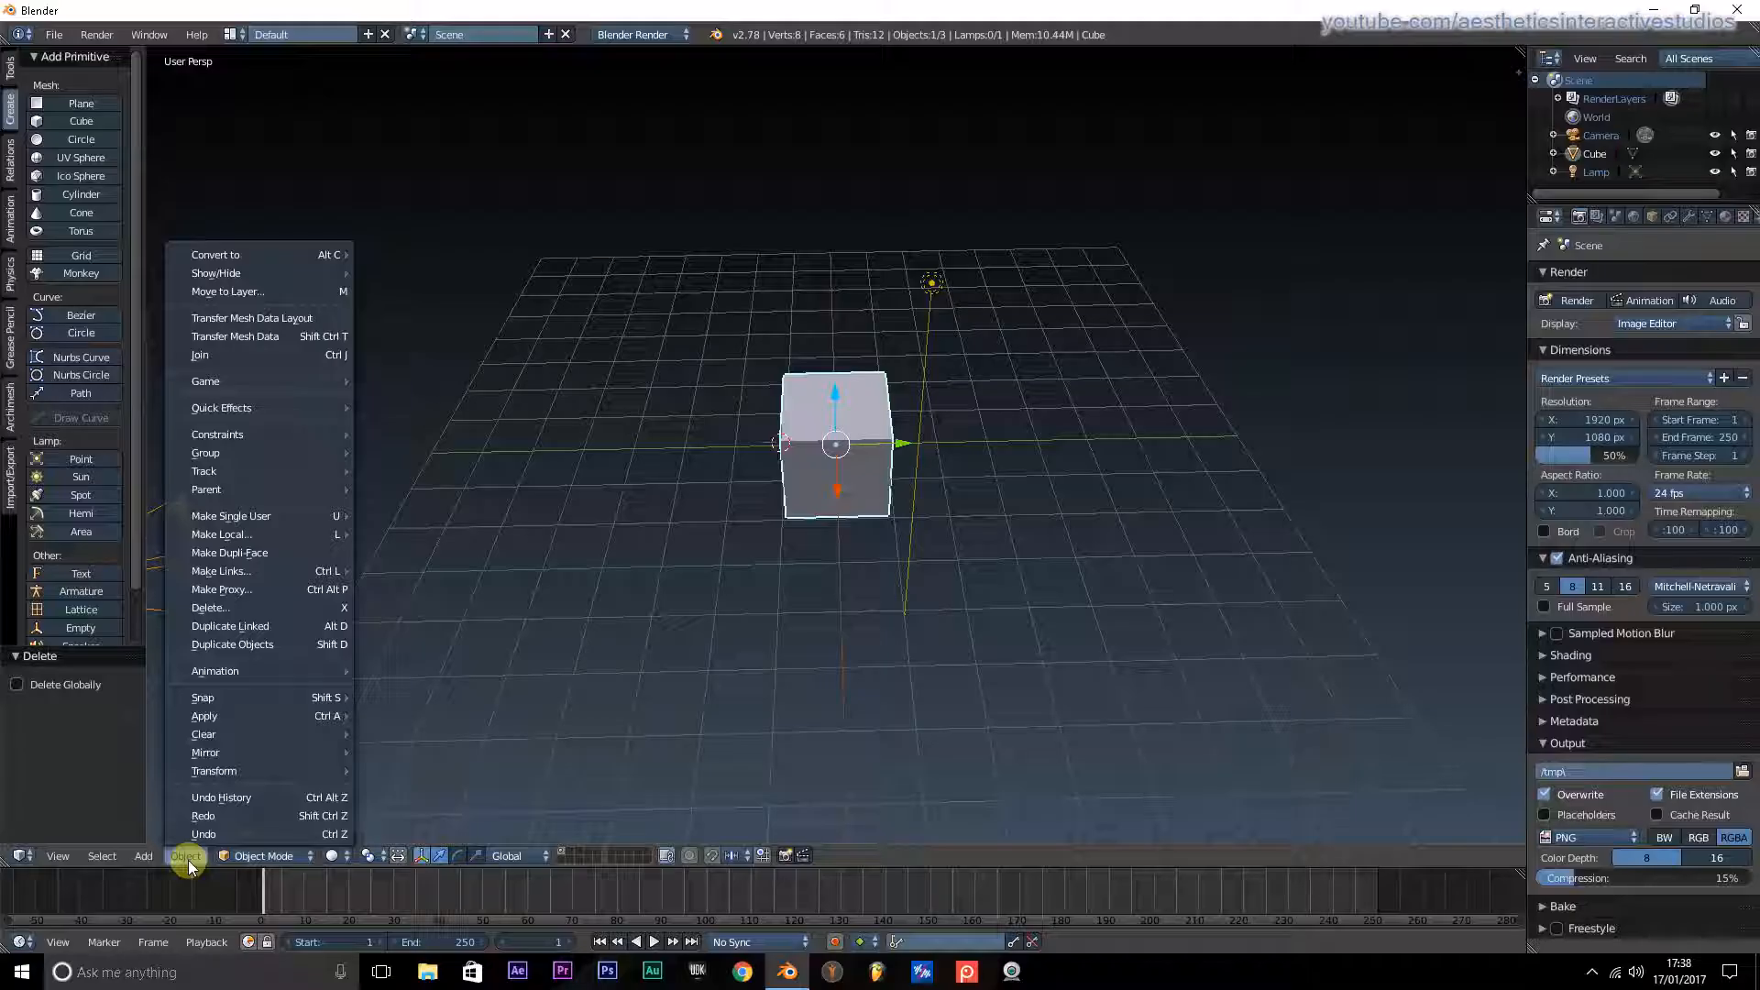
mouse_move(227, 716)
mouse_move(283, 698)
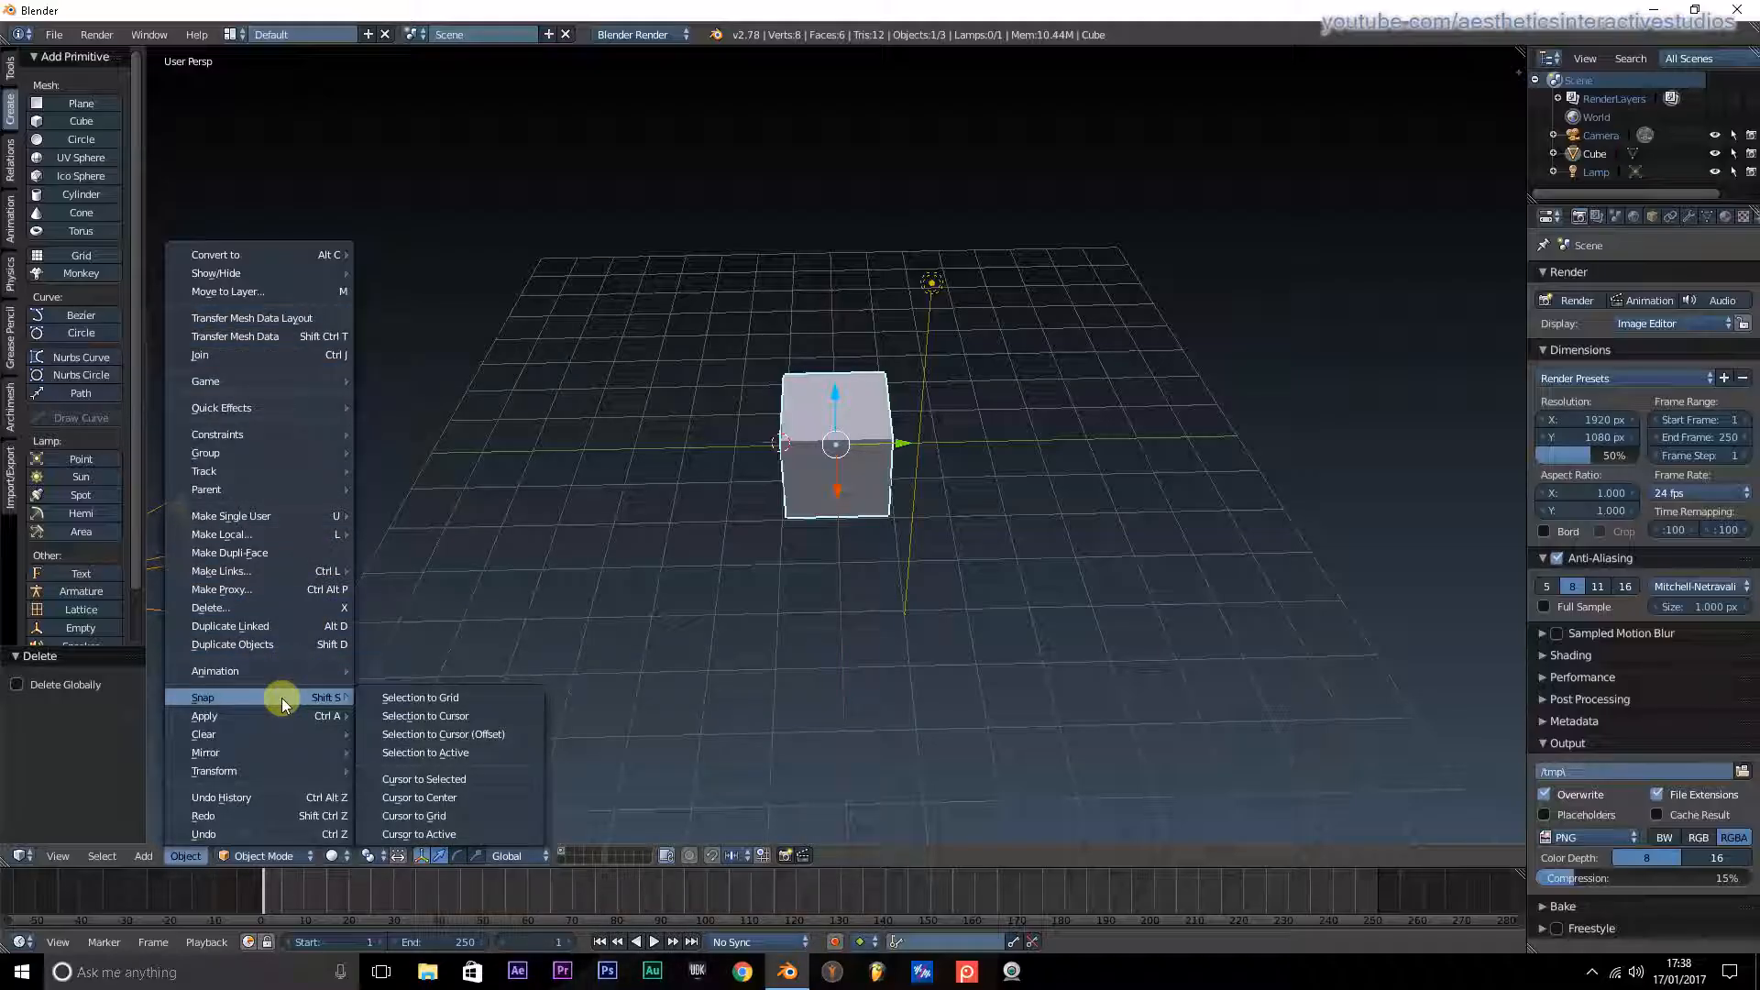
left_click(411, 716)
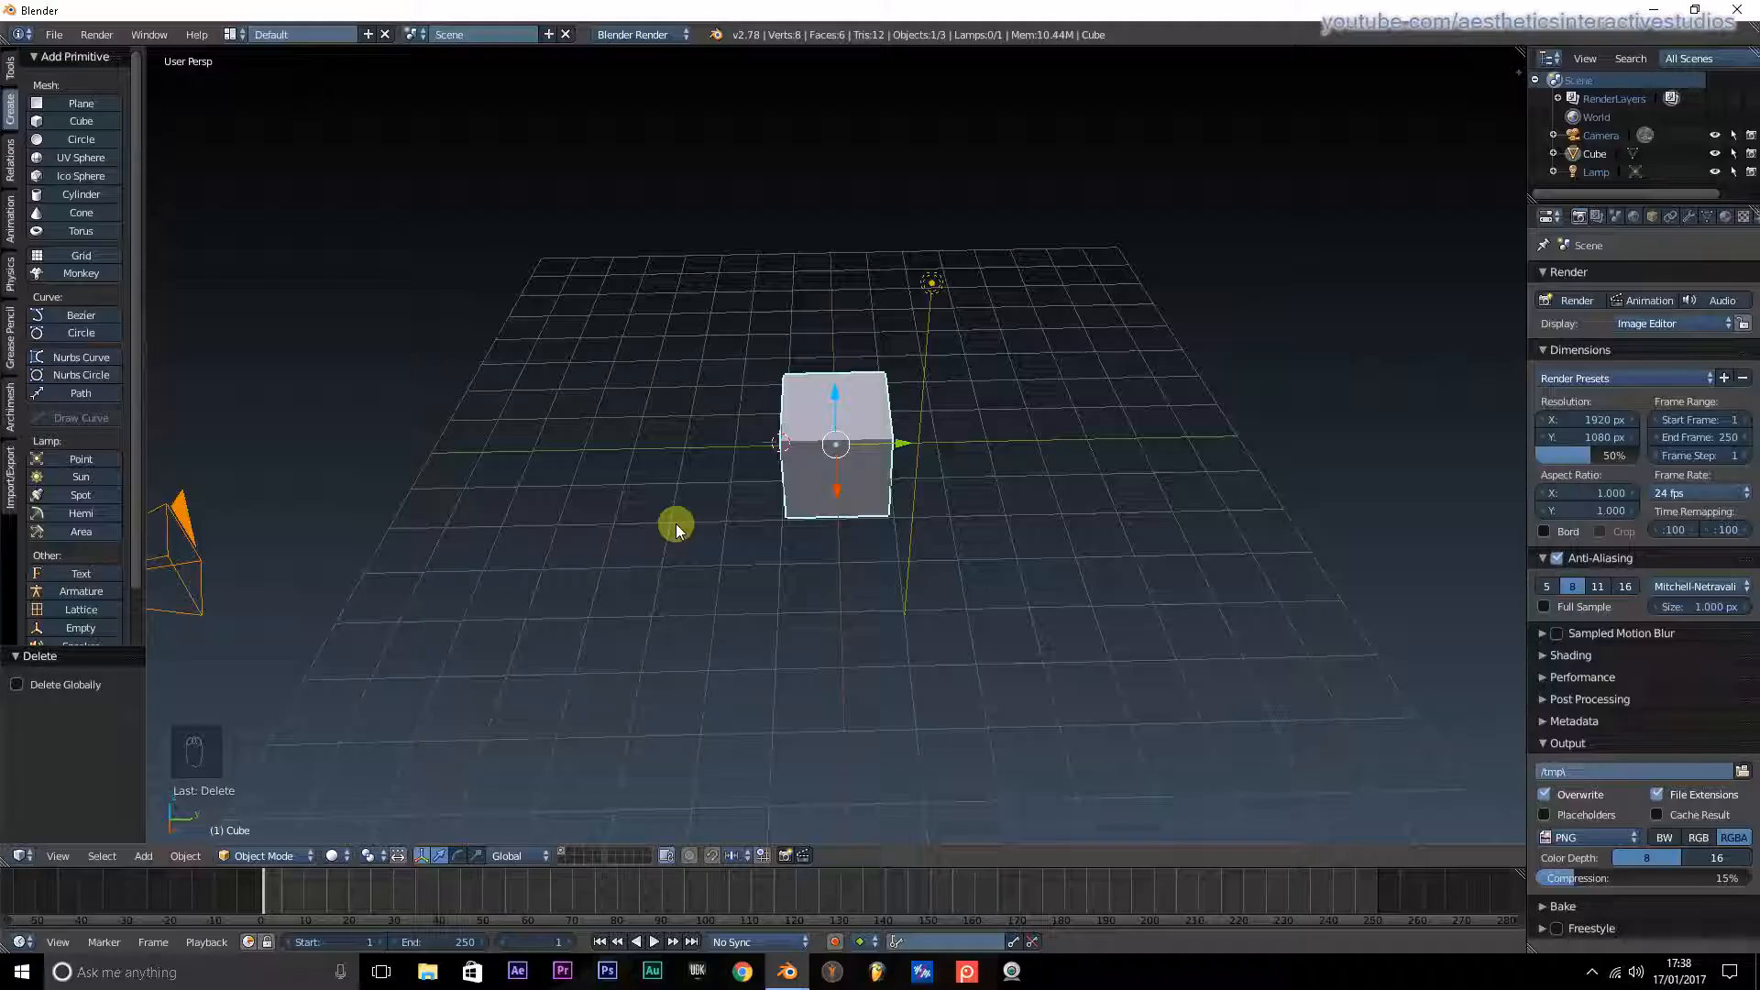
key("ctrl+alt+shift+c")
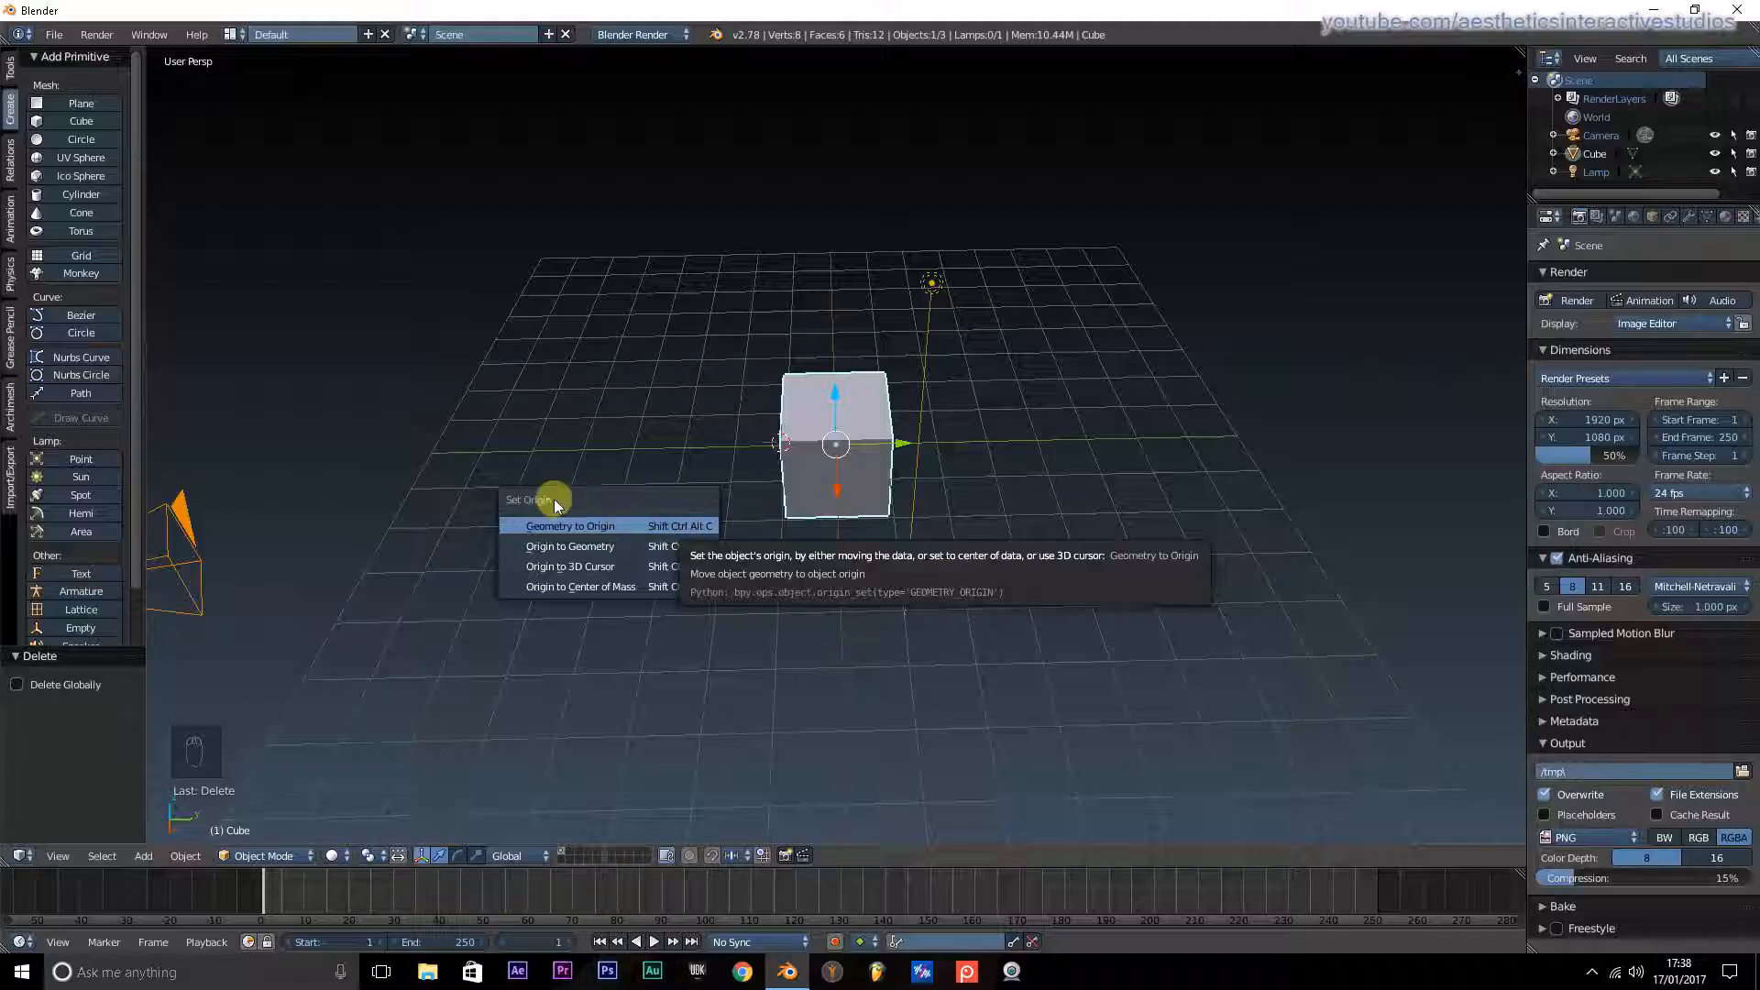
left_click(580, 566)
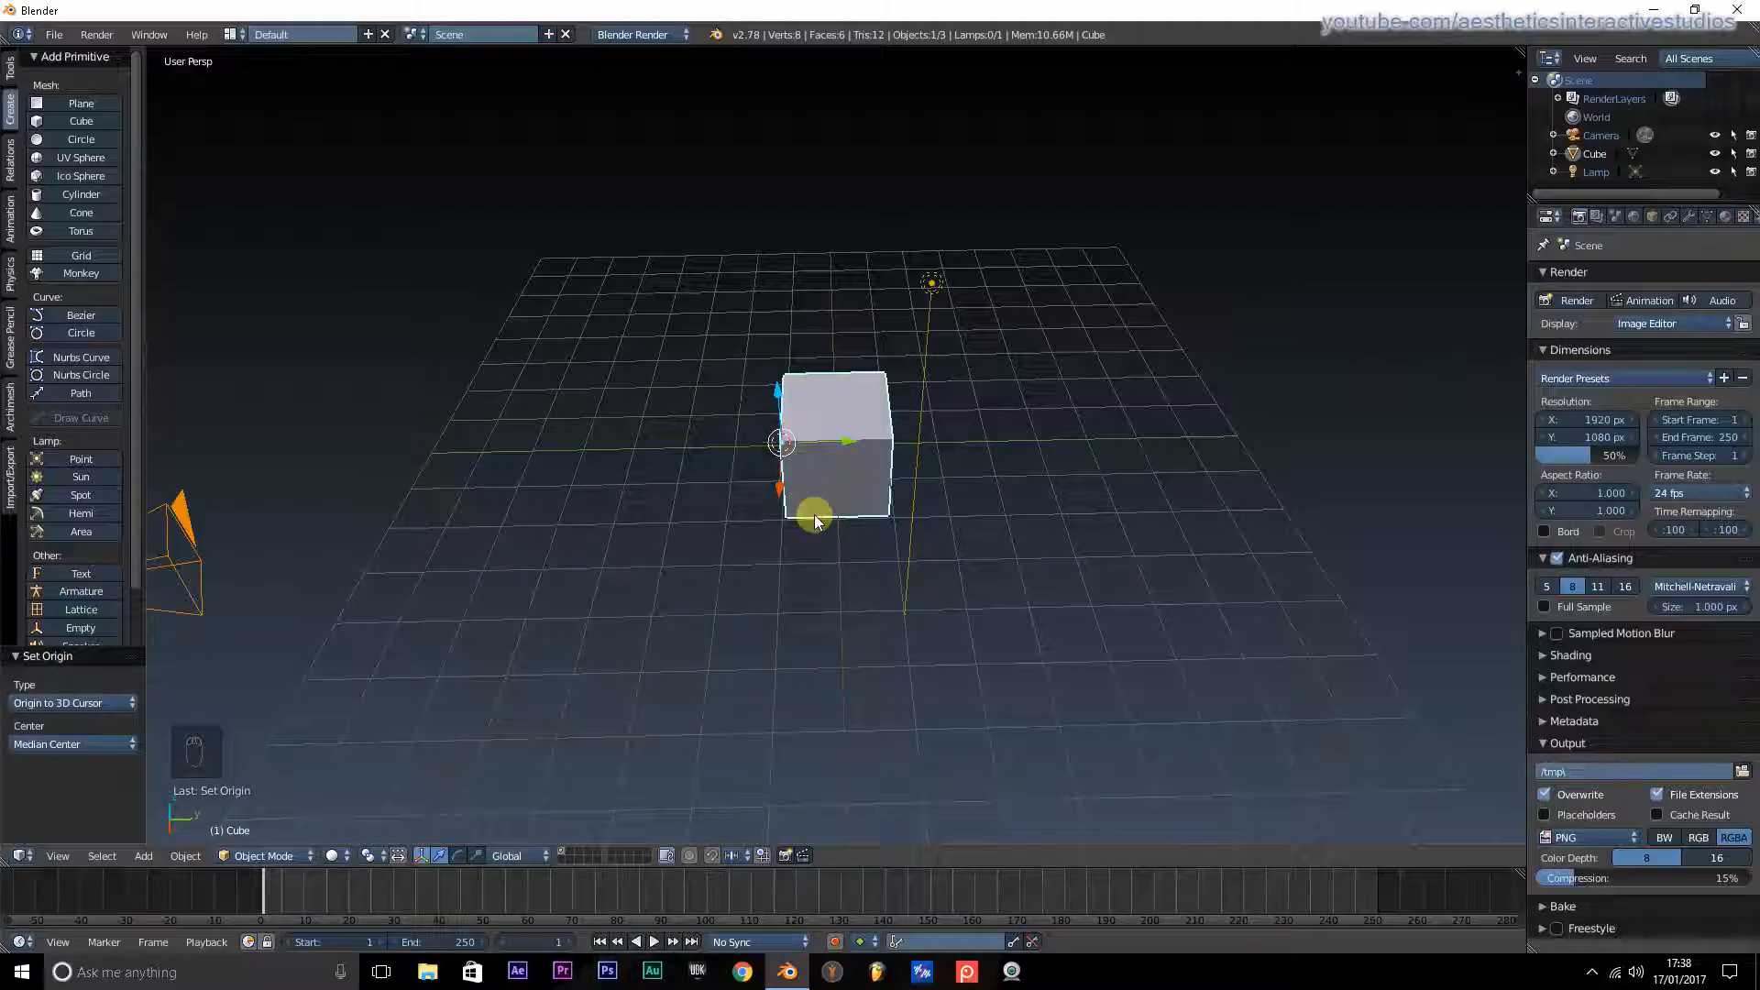
Step: Try rotating the cube around its relocated origin and cancel the rotation
middle_click_drag(857, 487, 1066, 438)
middle_click_drag(982, 438, 946, 431)
scroll(773, 455, "up", 6)
scroll(944, 425, "down", 4)
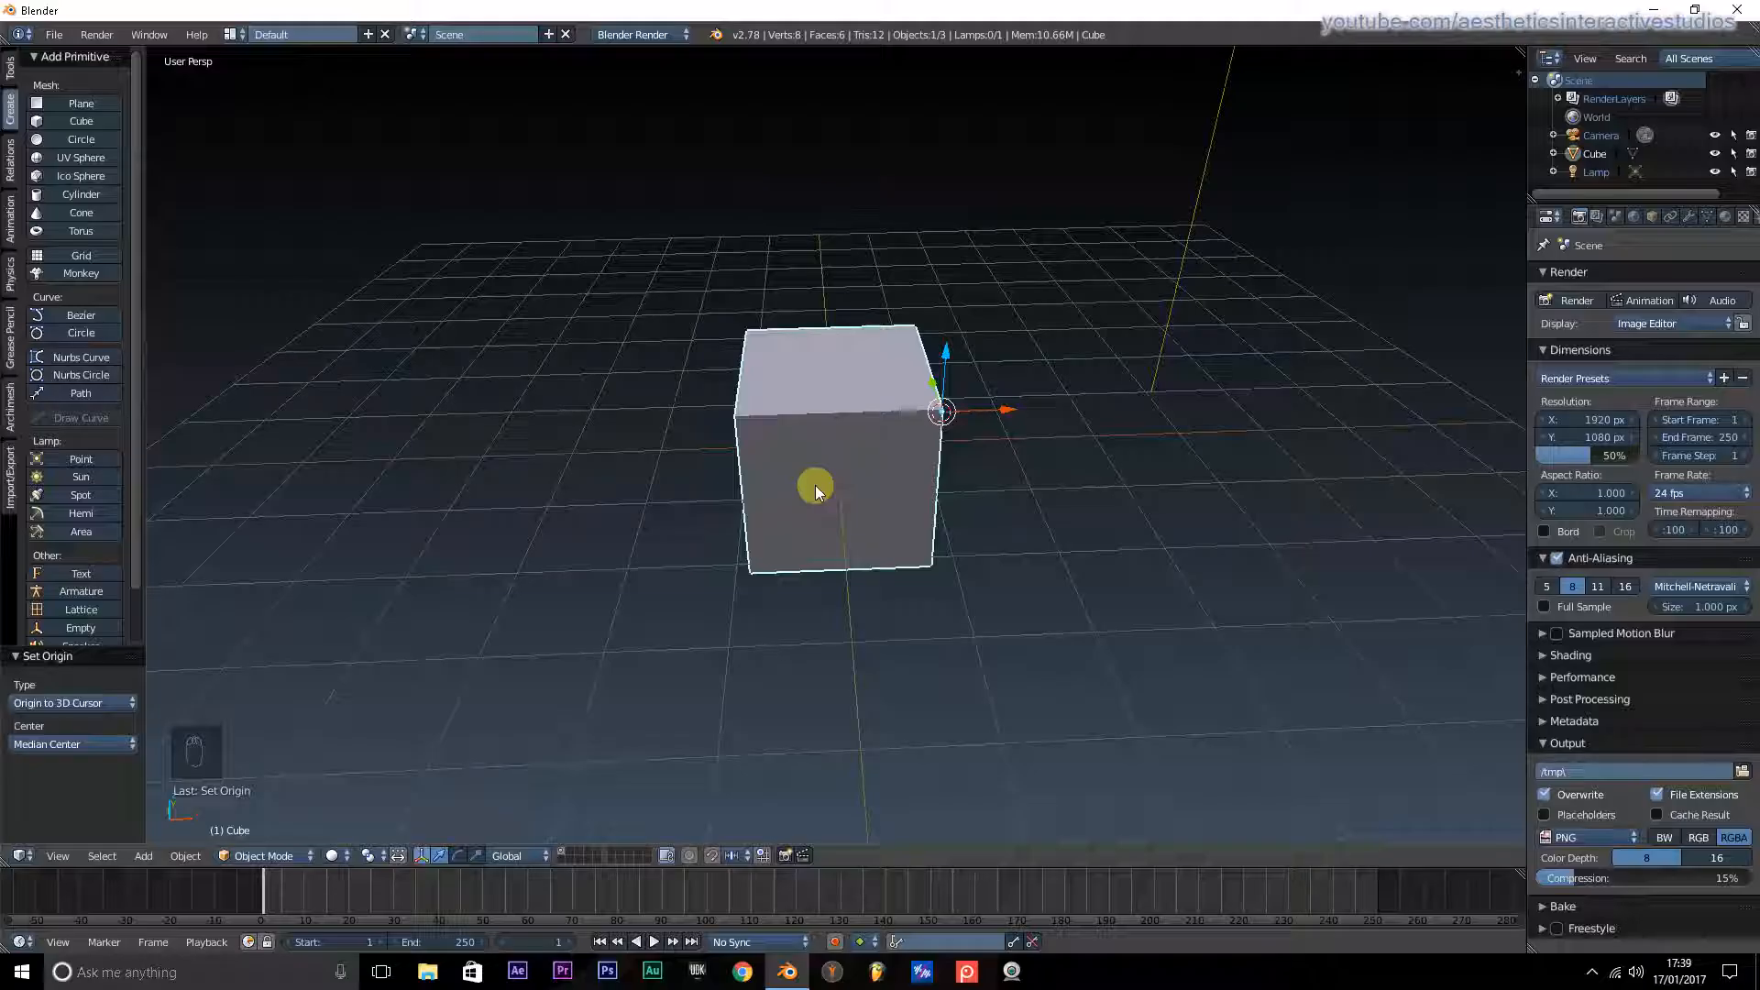
key("r")
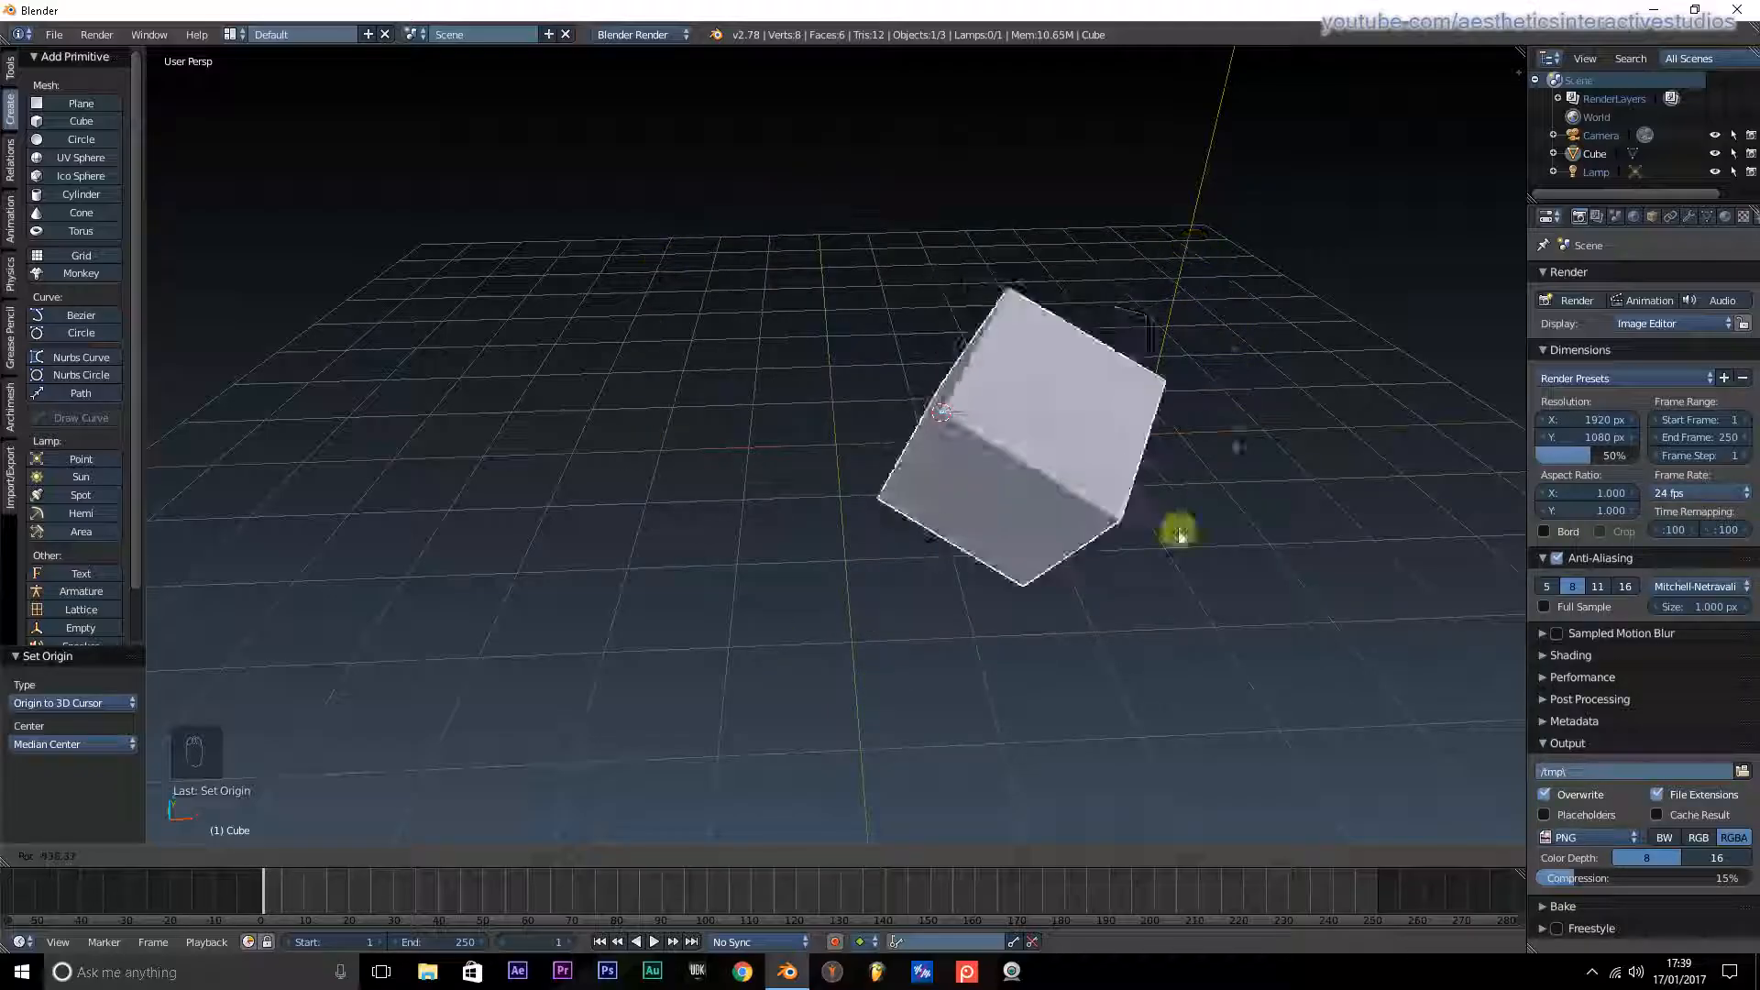
right_click(937, 210)
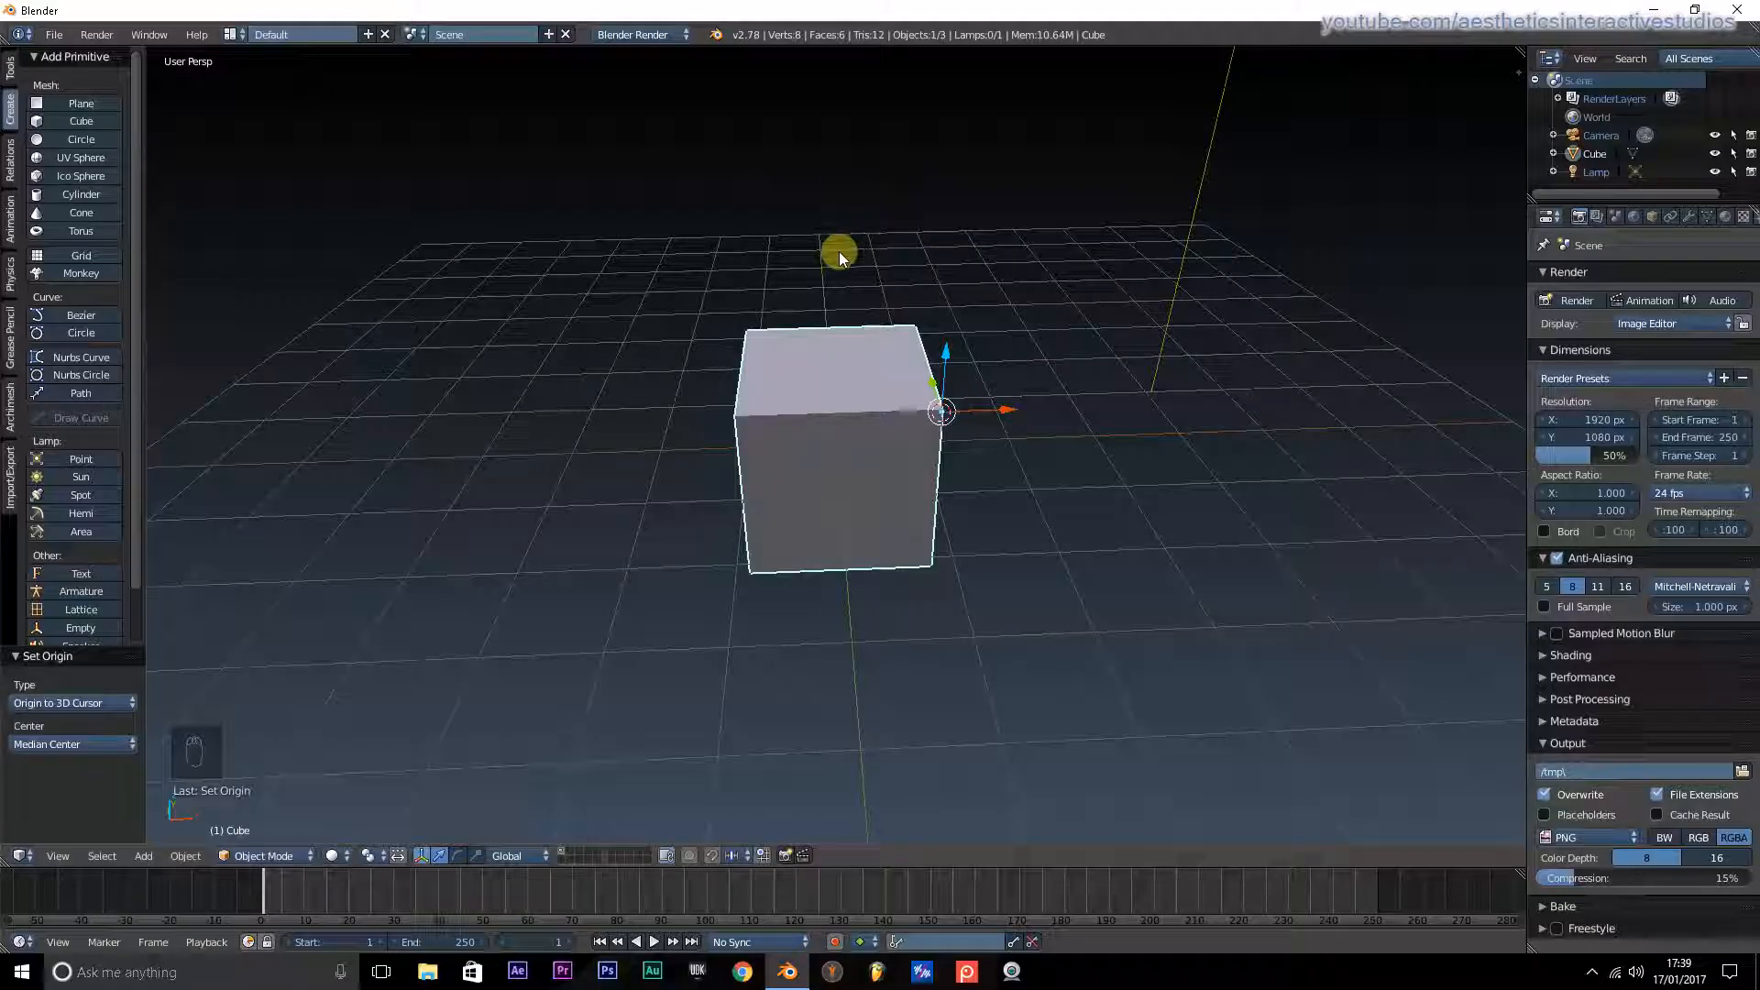
Step: Try scaling the cube from its relocated origin and moving it along the X axis, without keeping either transform
key("s")
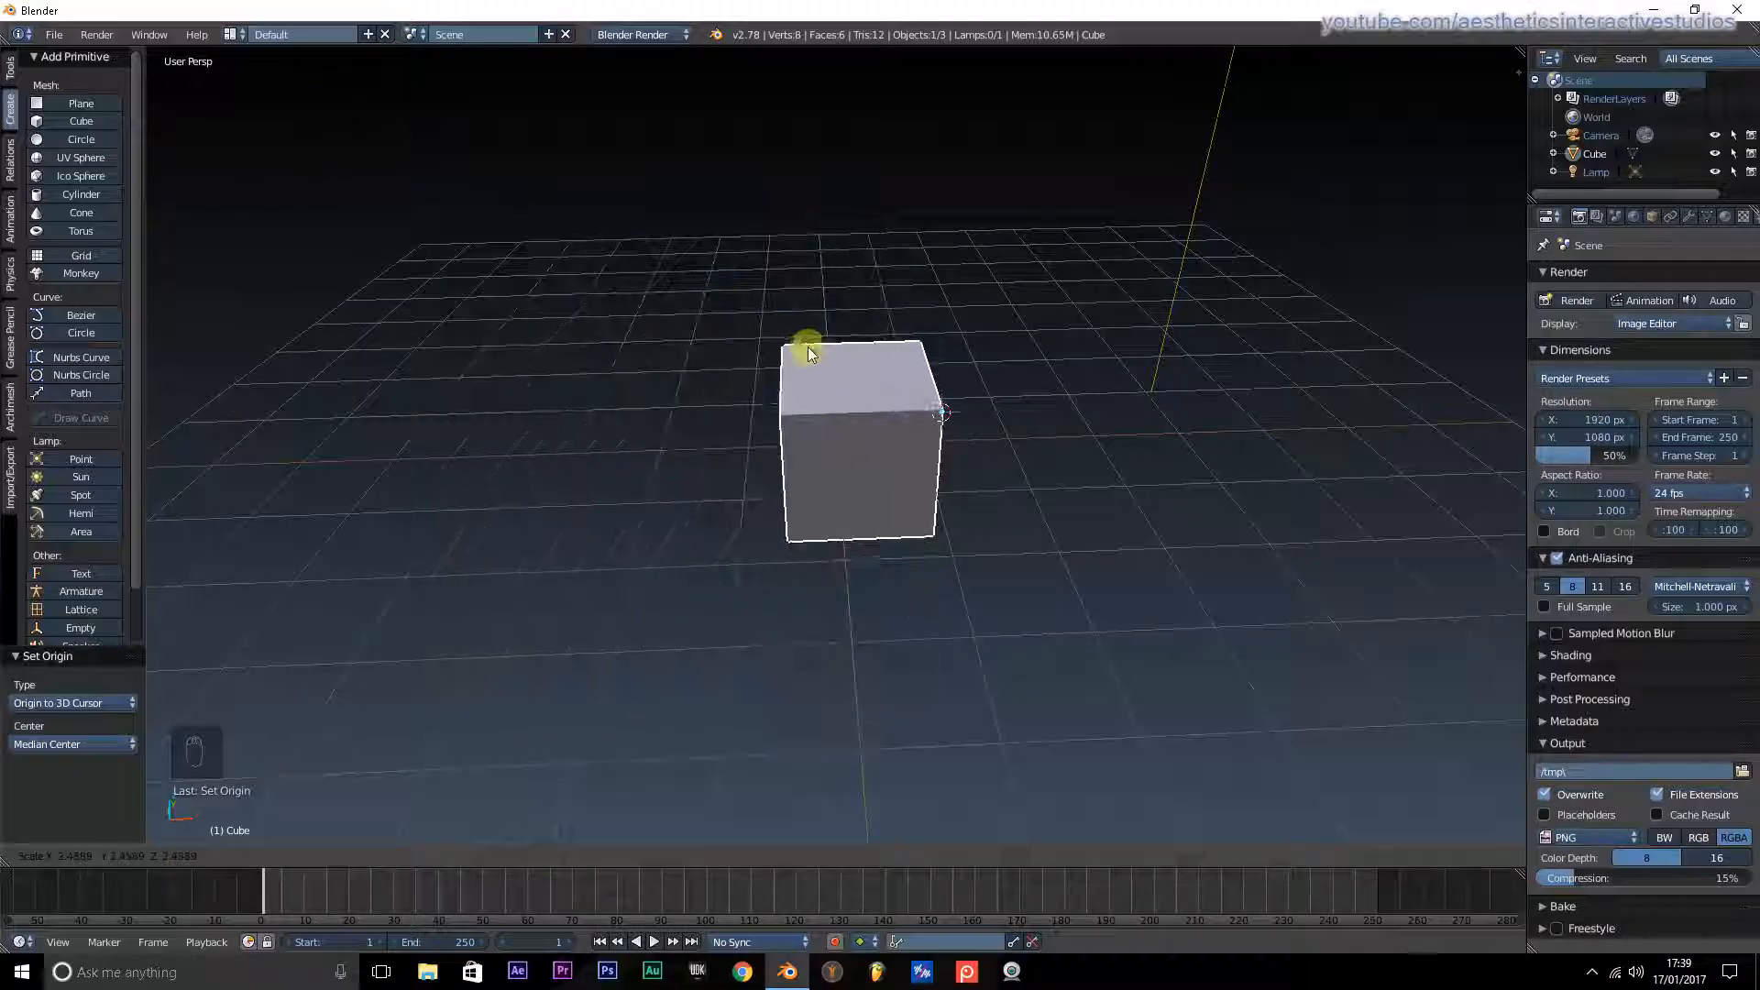
left_click(719, 267)
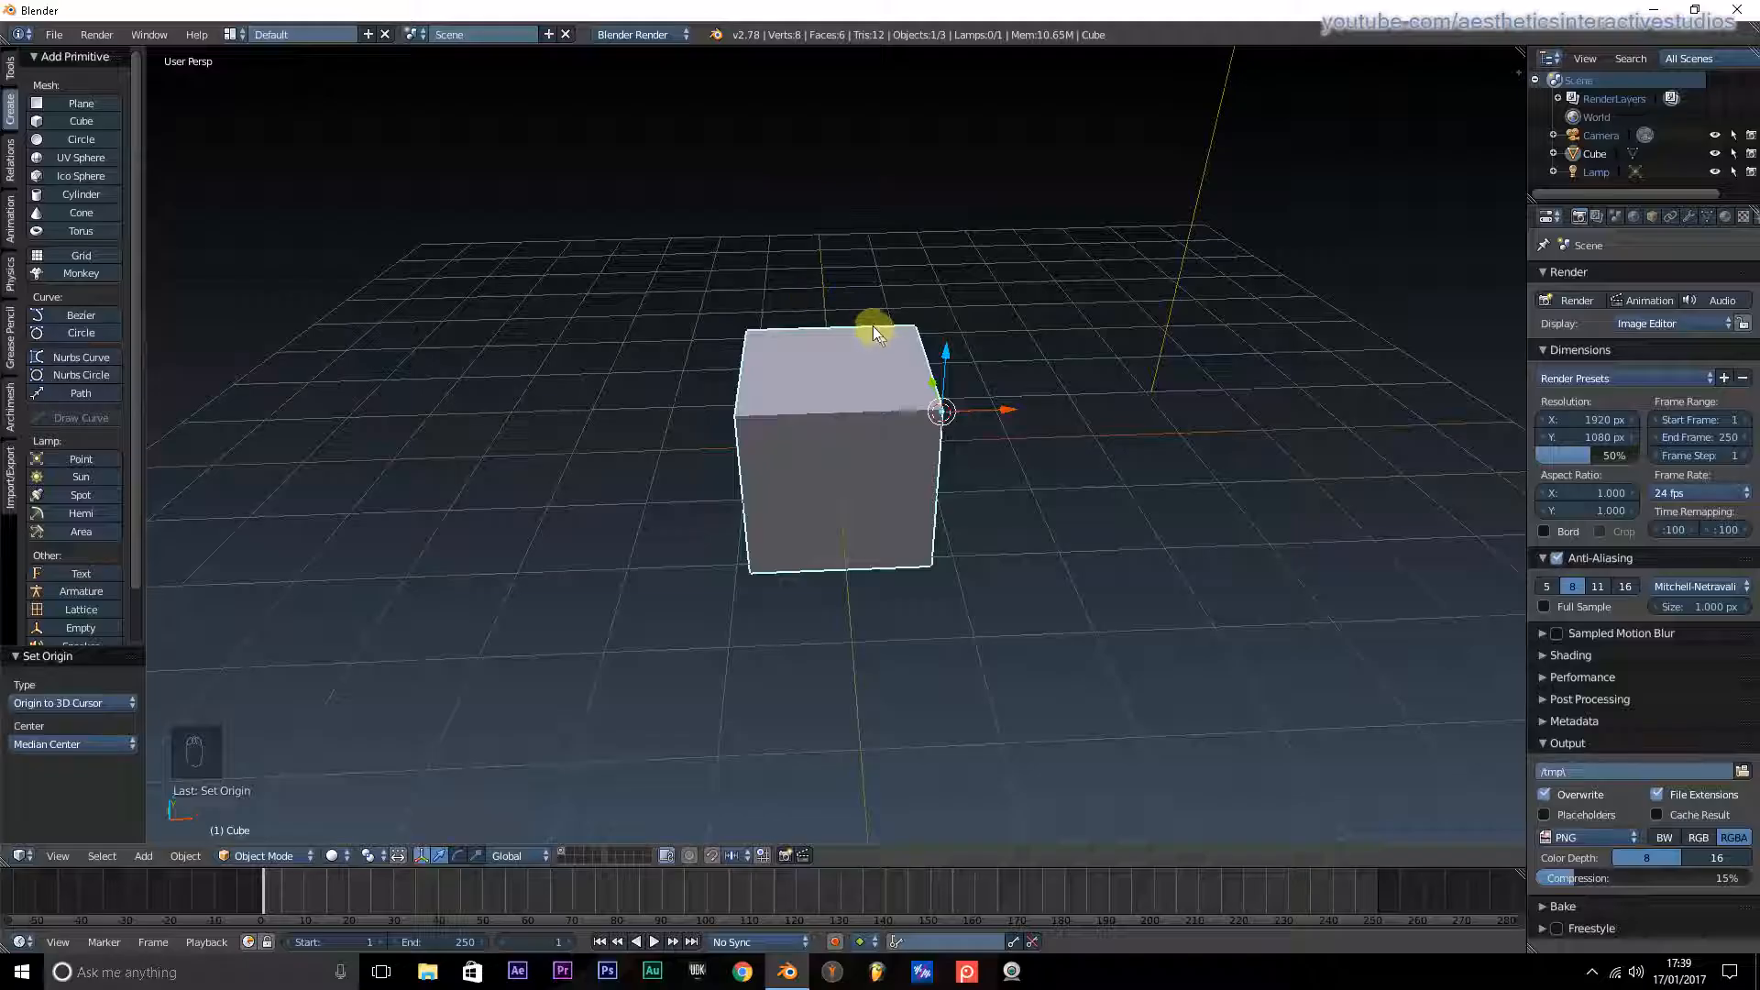
key("g")
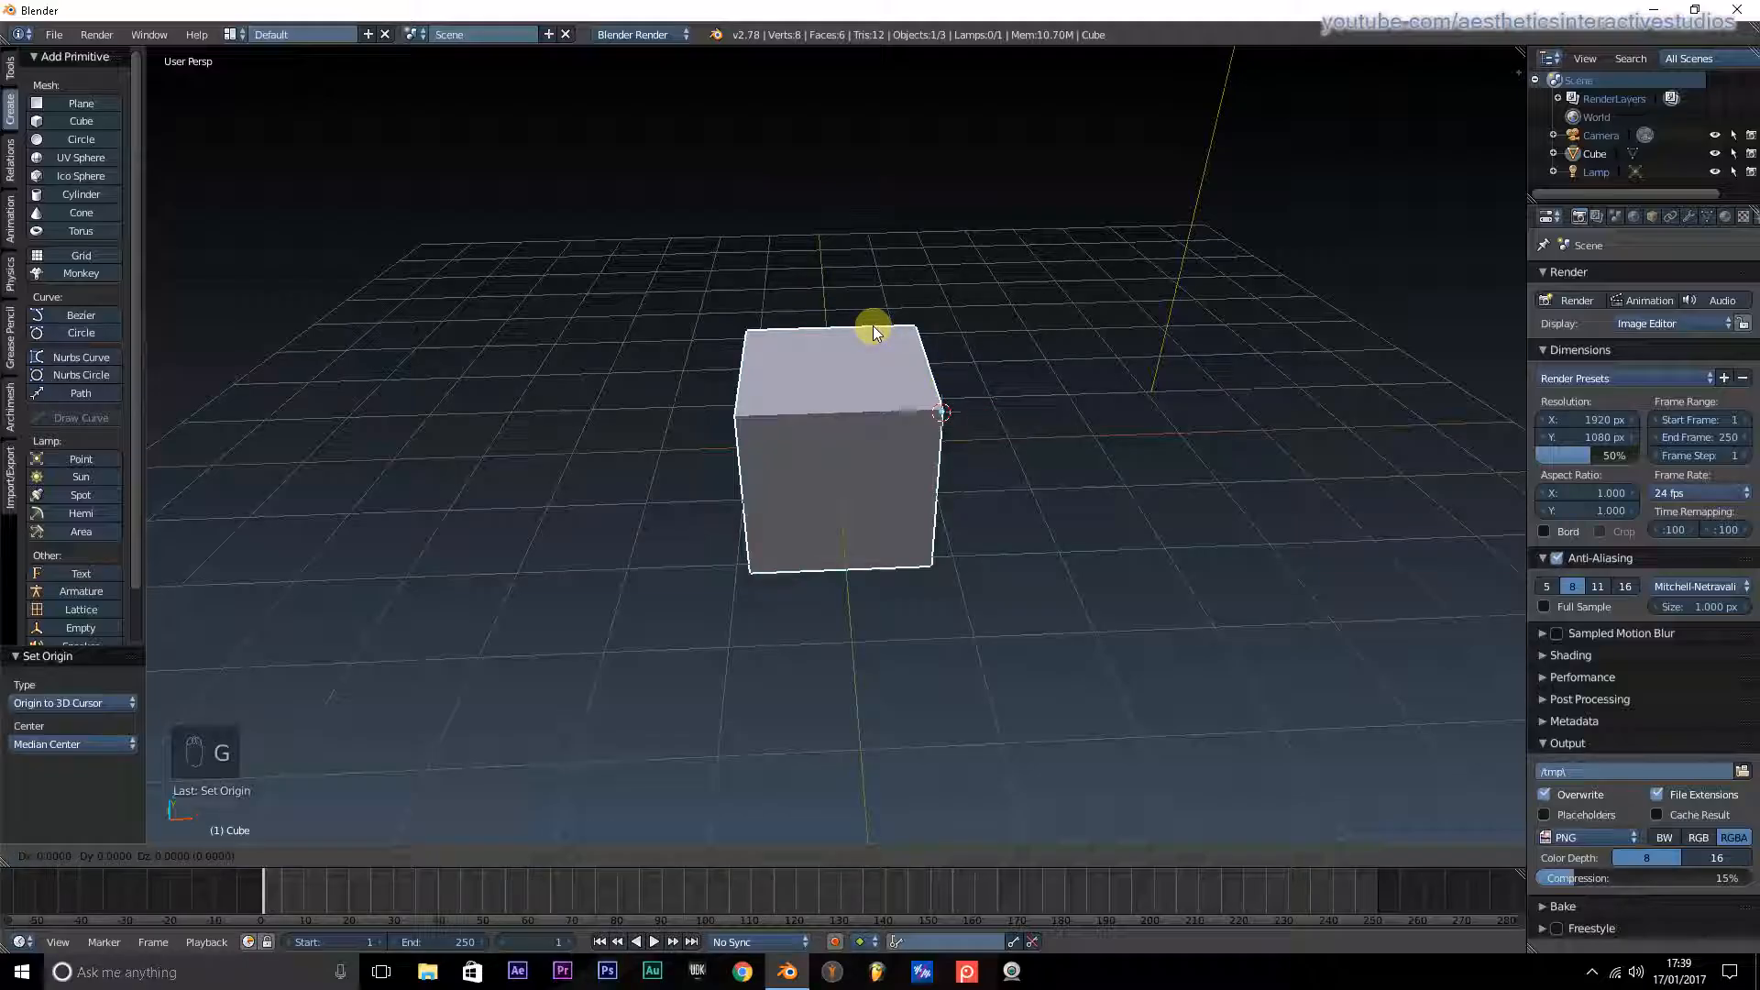
key("x")
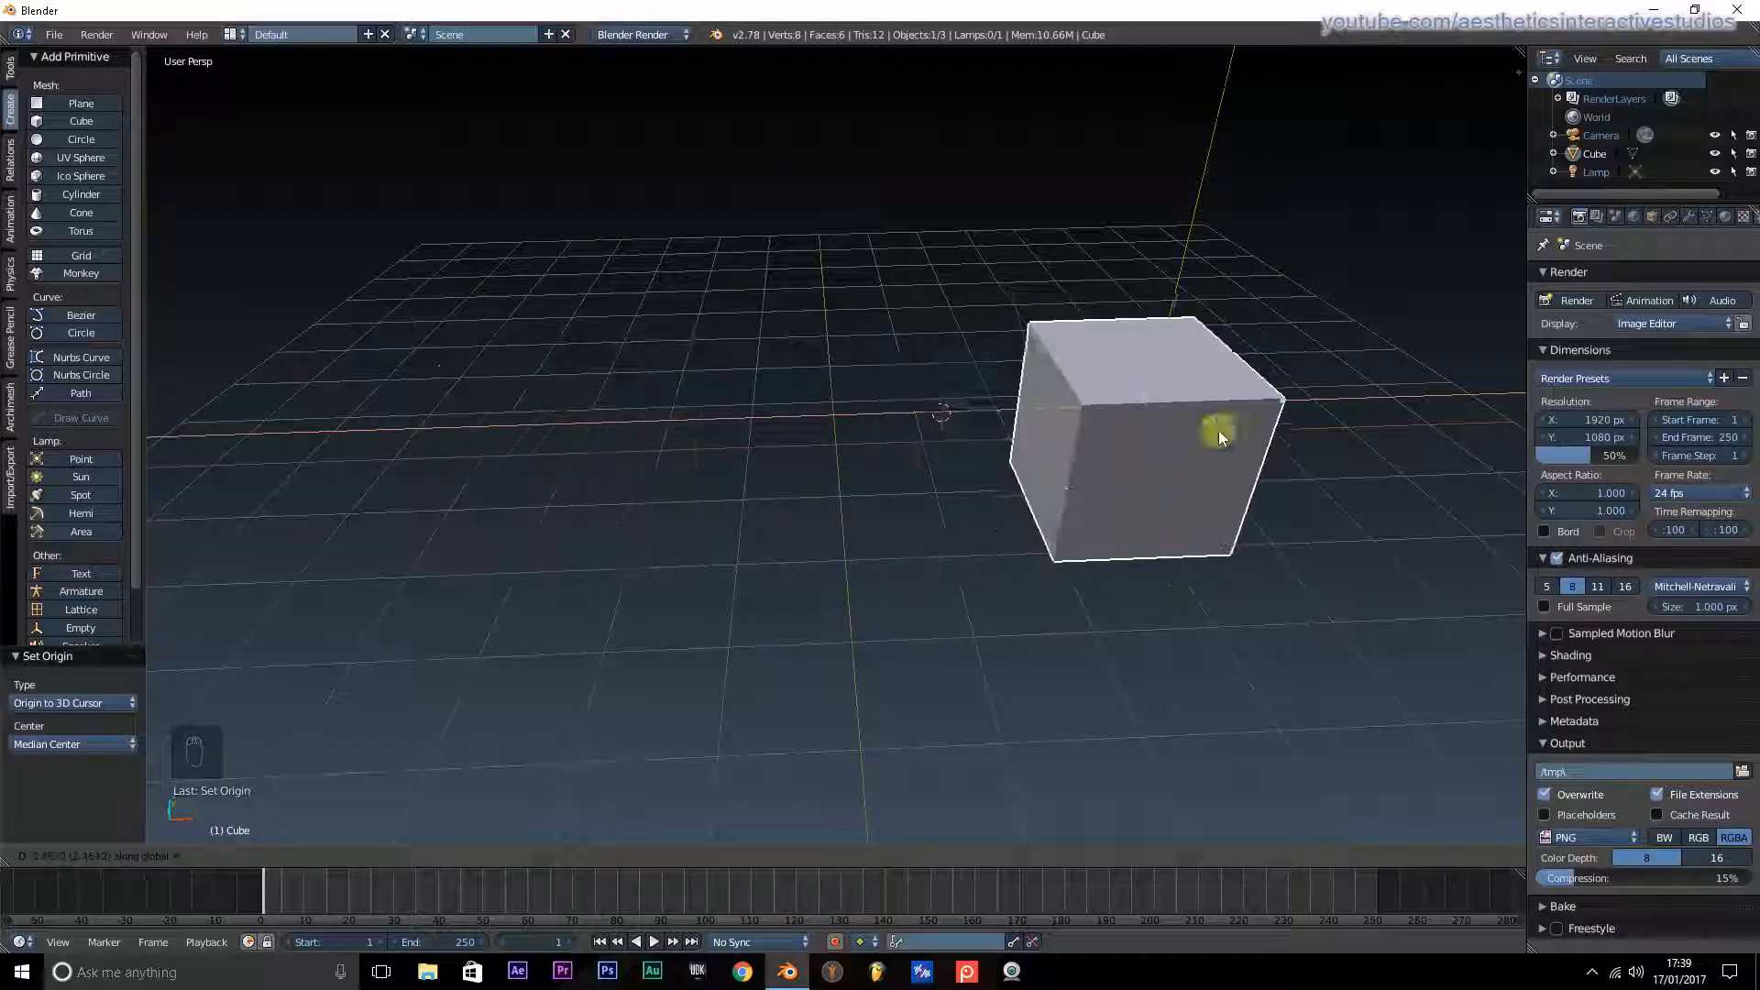
right_click(1076, 409)
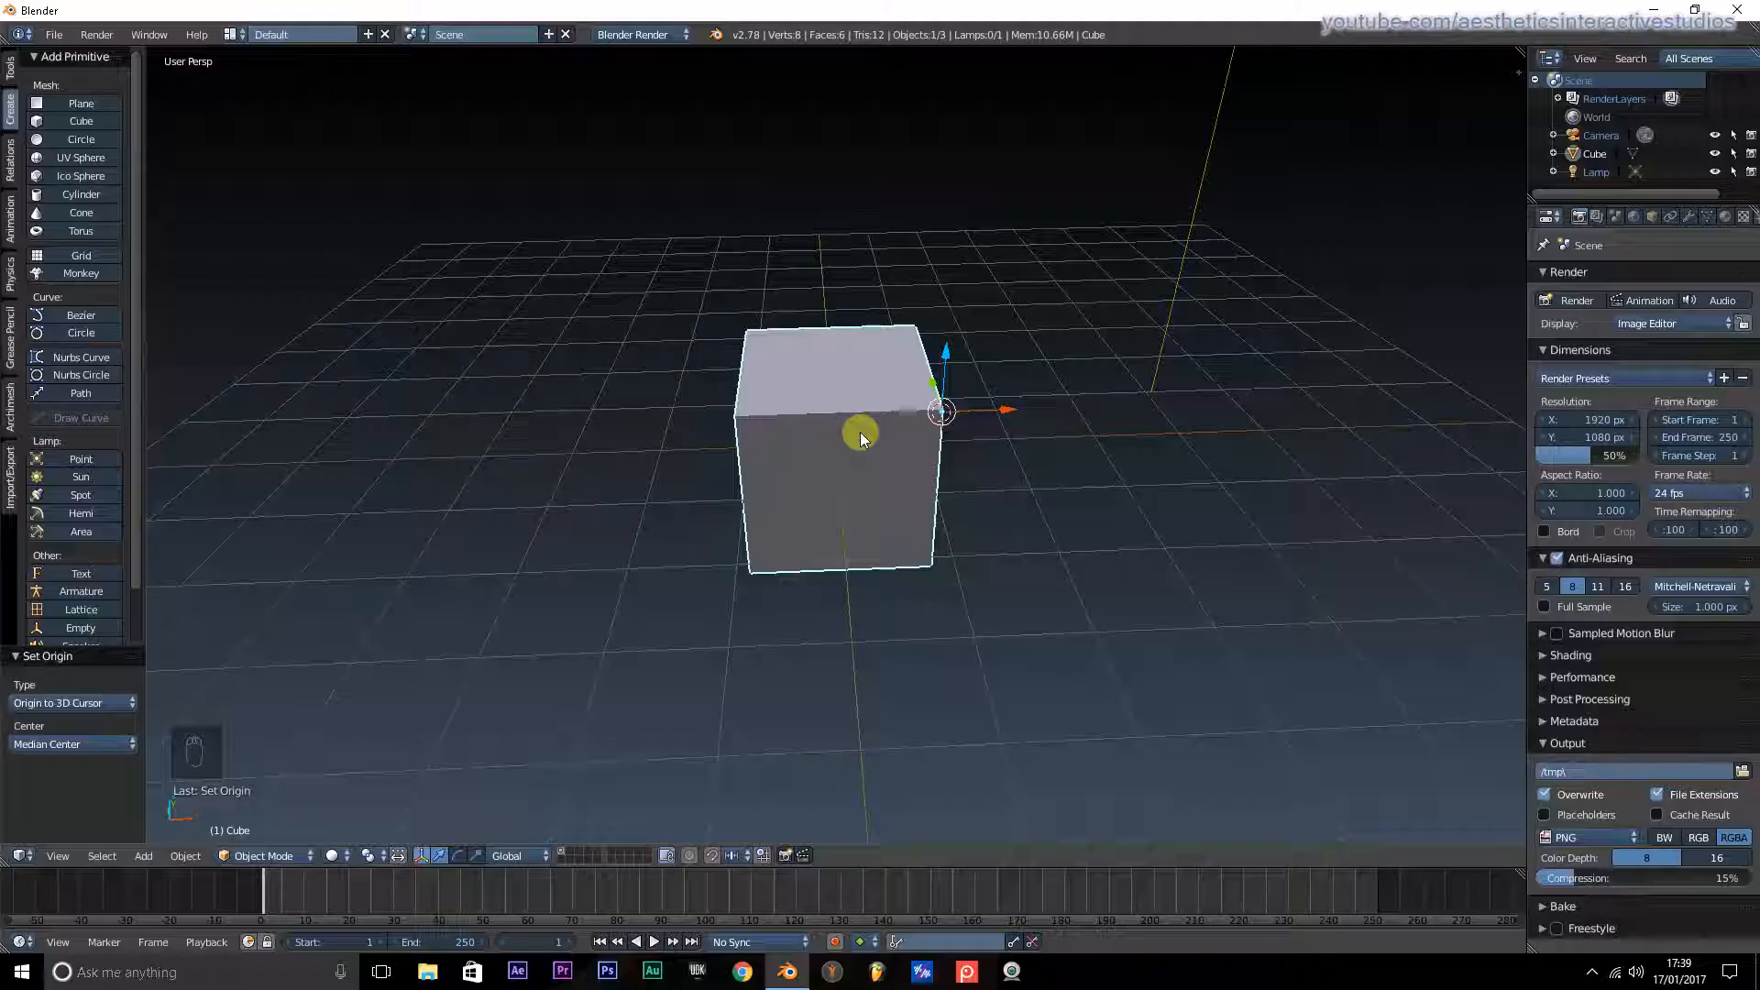
Step: Set the cube's origin to its center of mass and return the 3D cursor to the world center
key("ctrl+alt+shift+c")
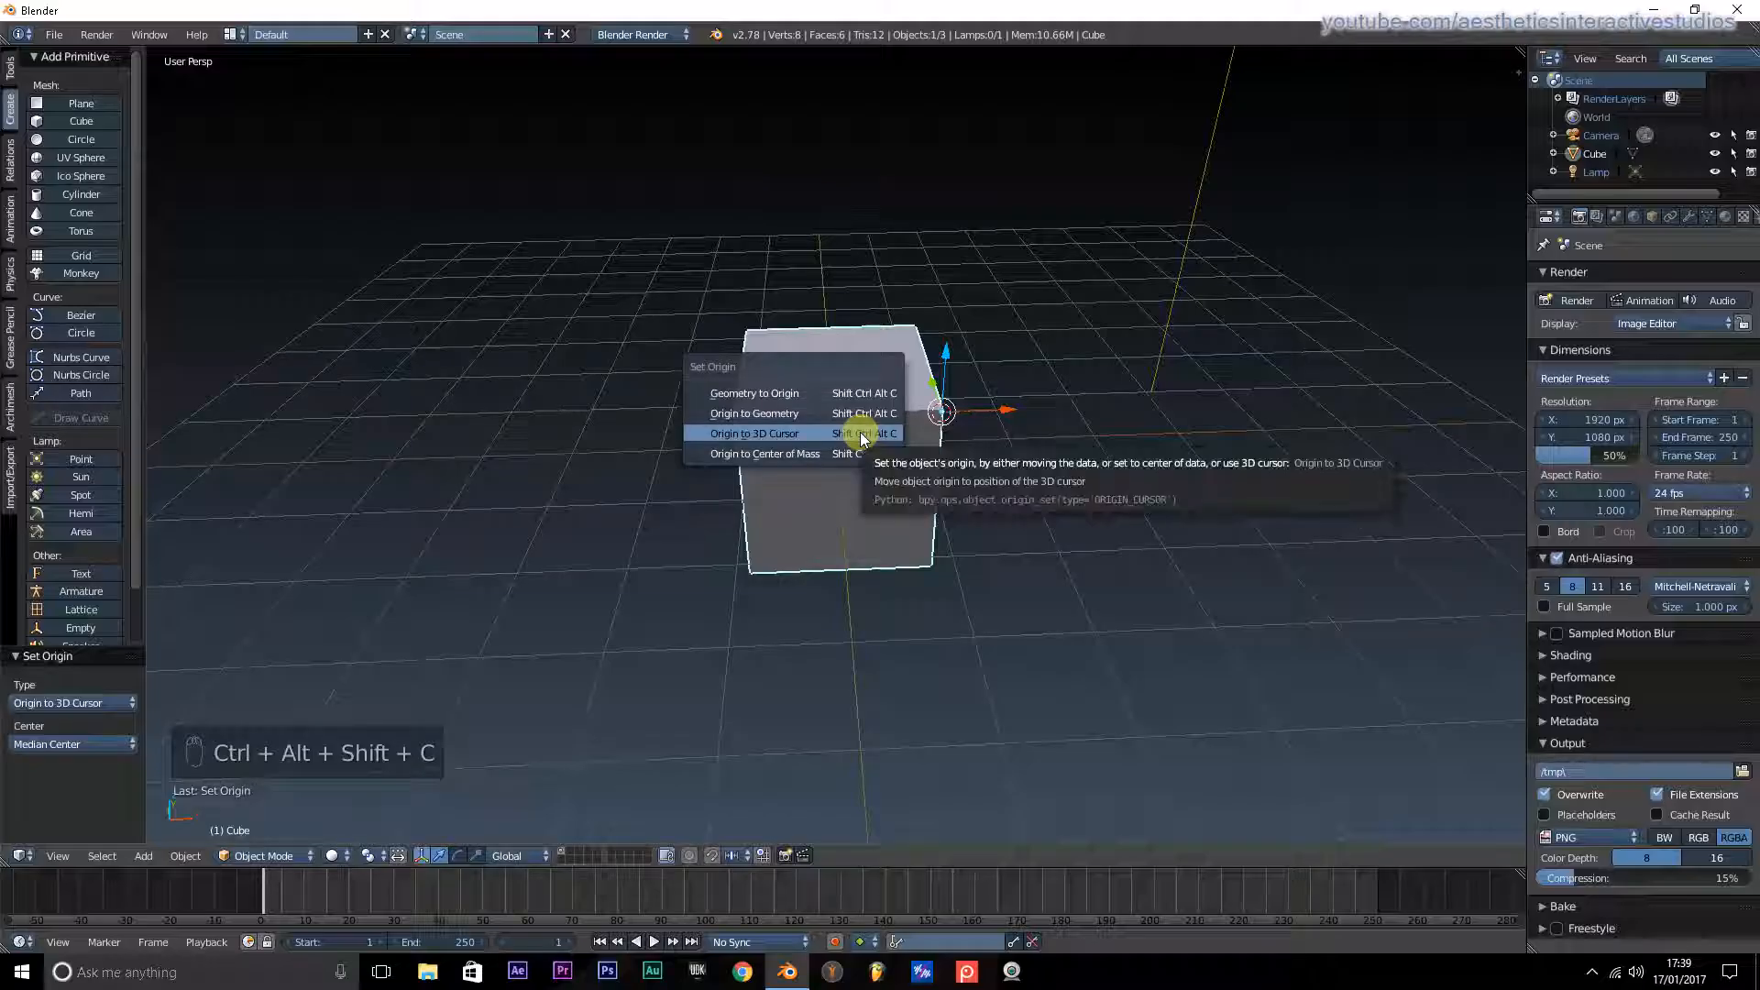
left_click(772, 456)
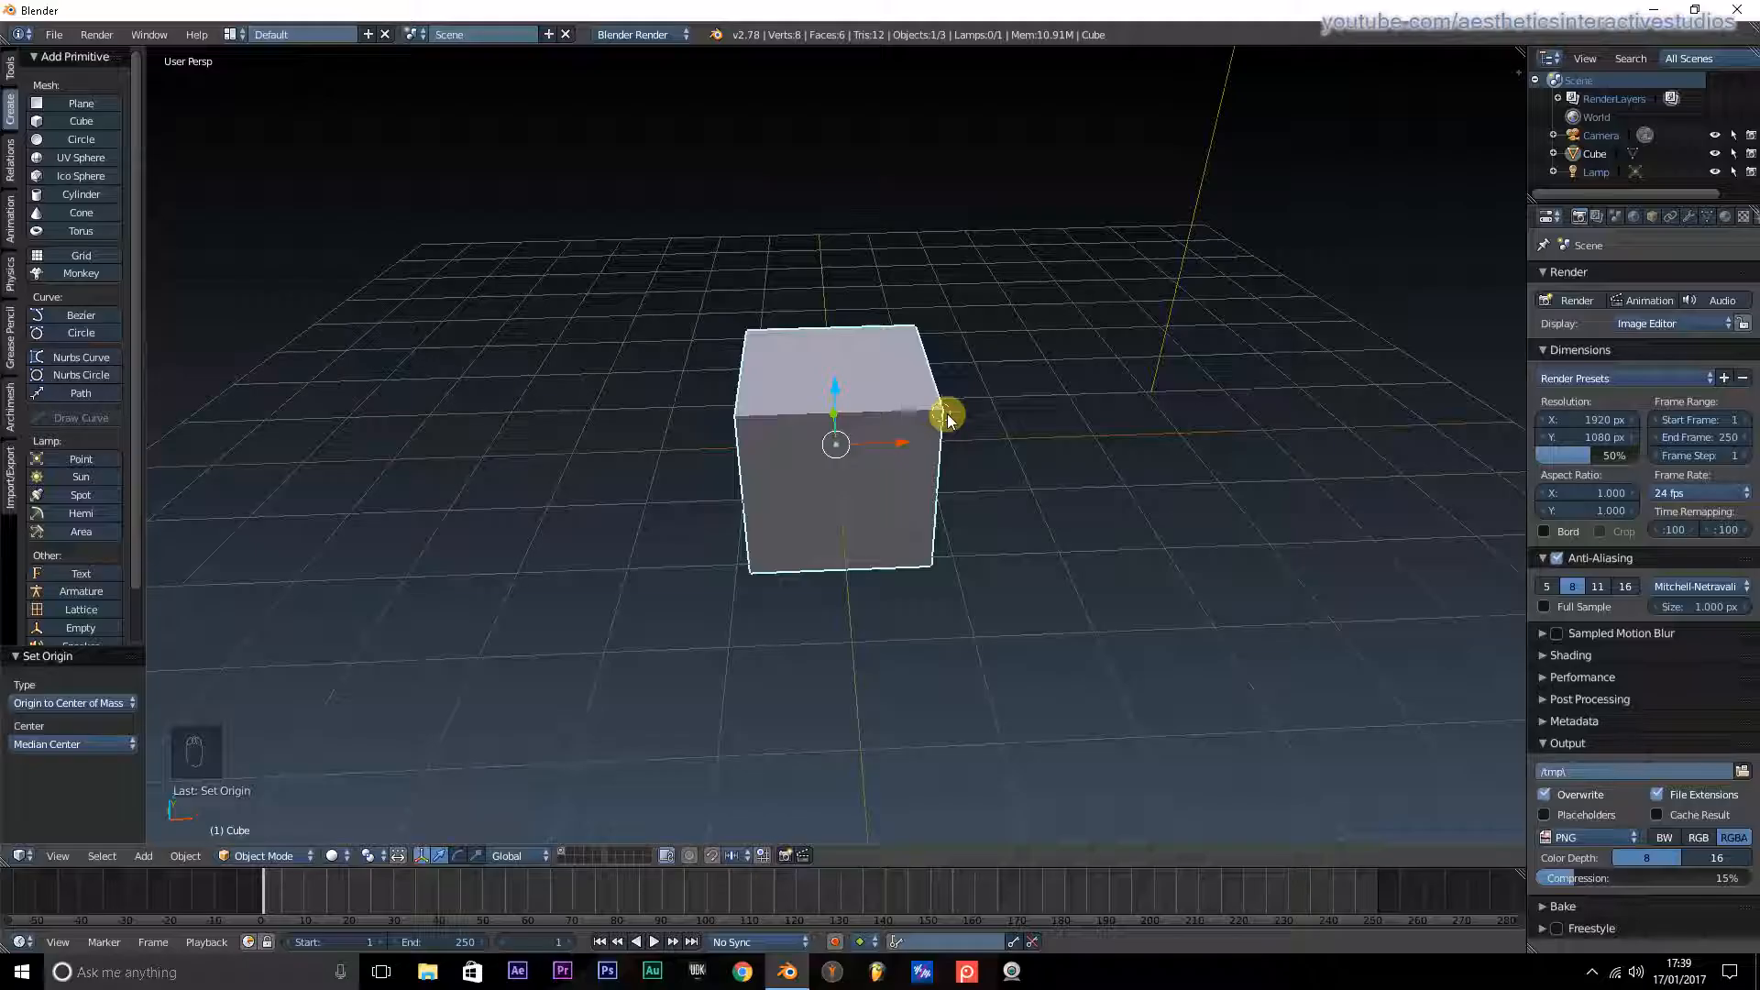
key("shift+c")
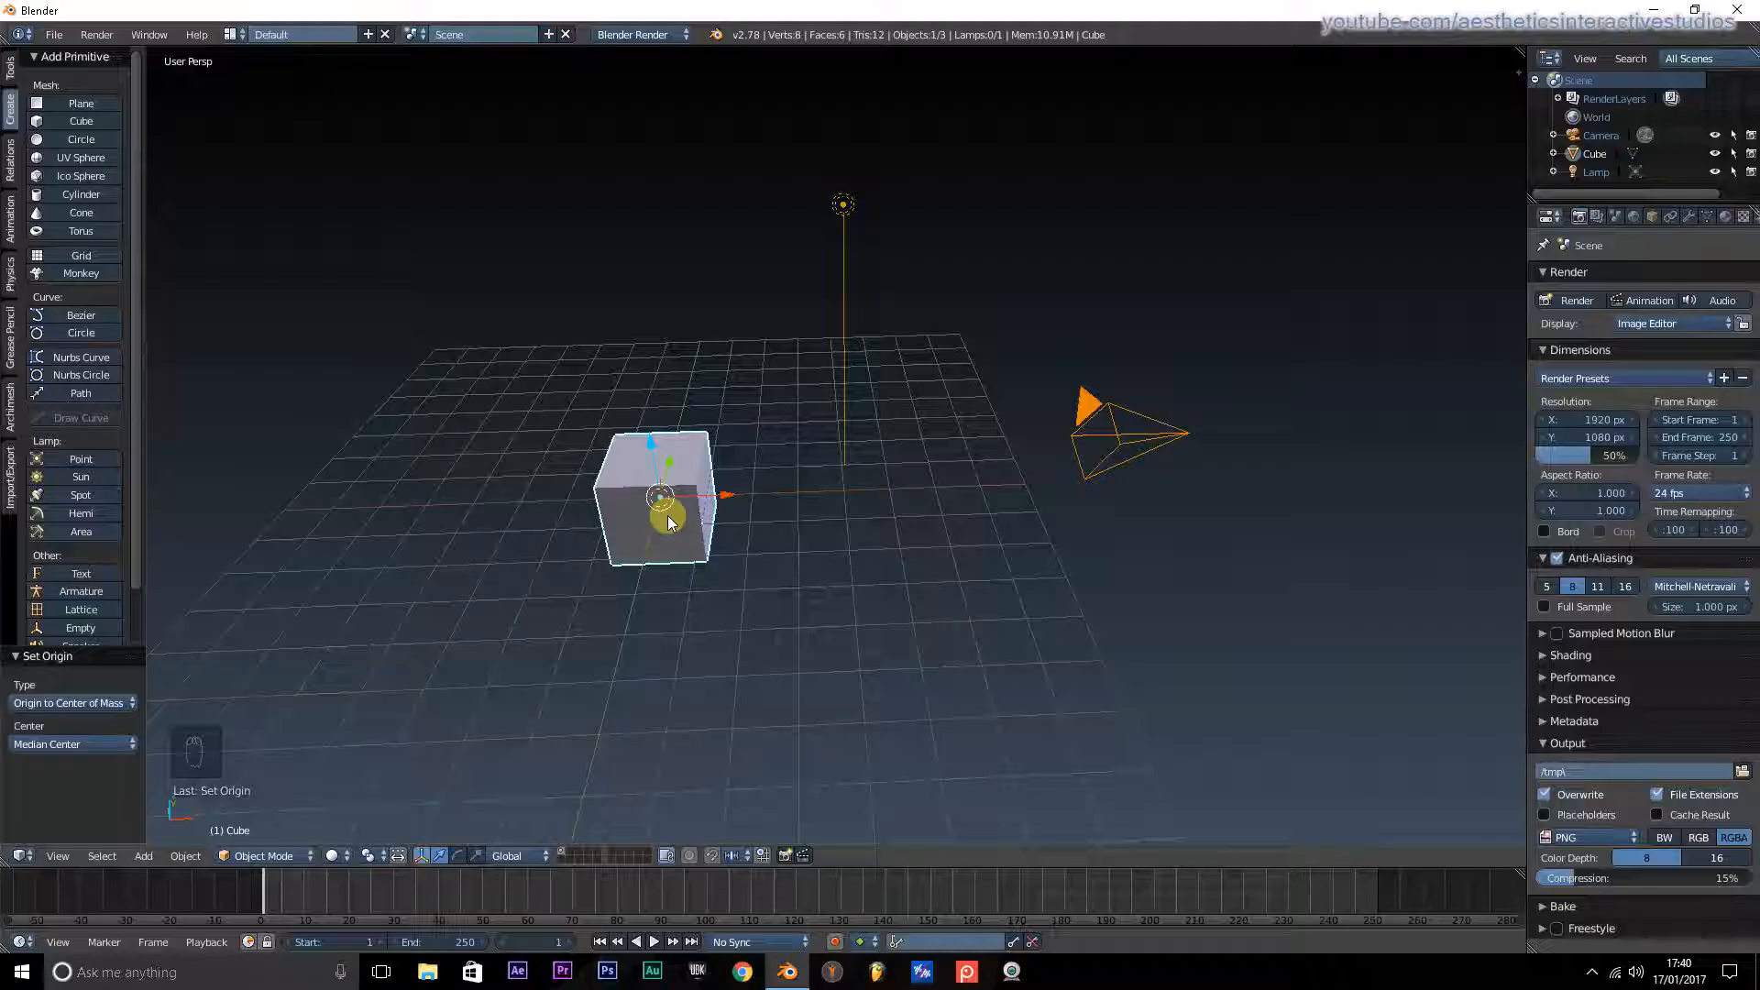
Step: Place the 3D cursor on the grid a short distance away from the cube
middle_click_drag(660, 579, 617, 590)
left_click(600, 415)
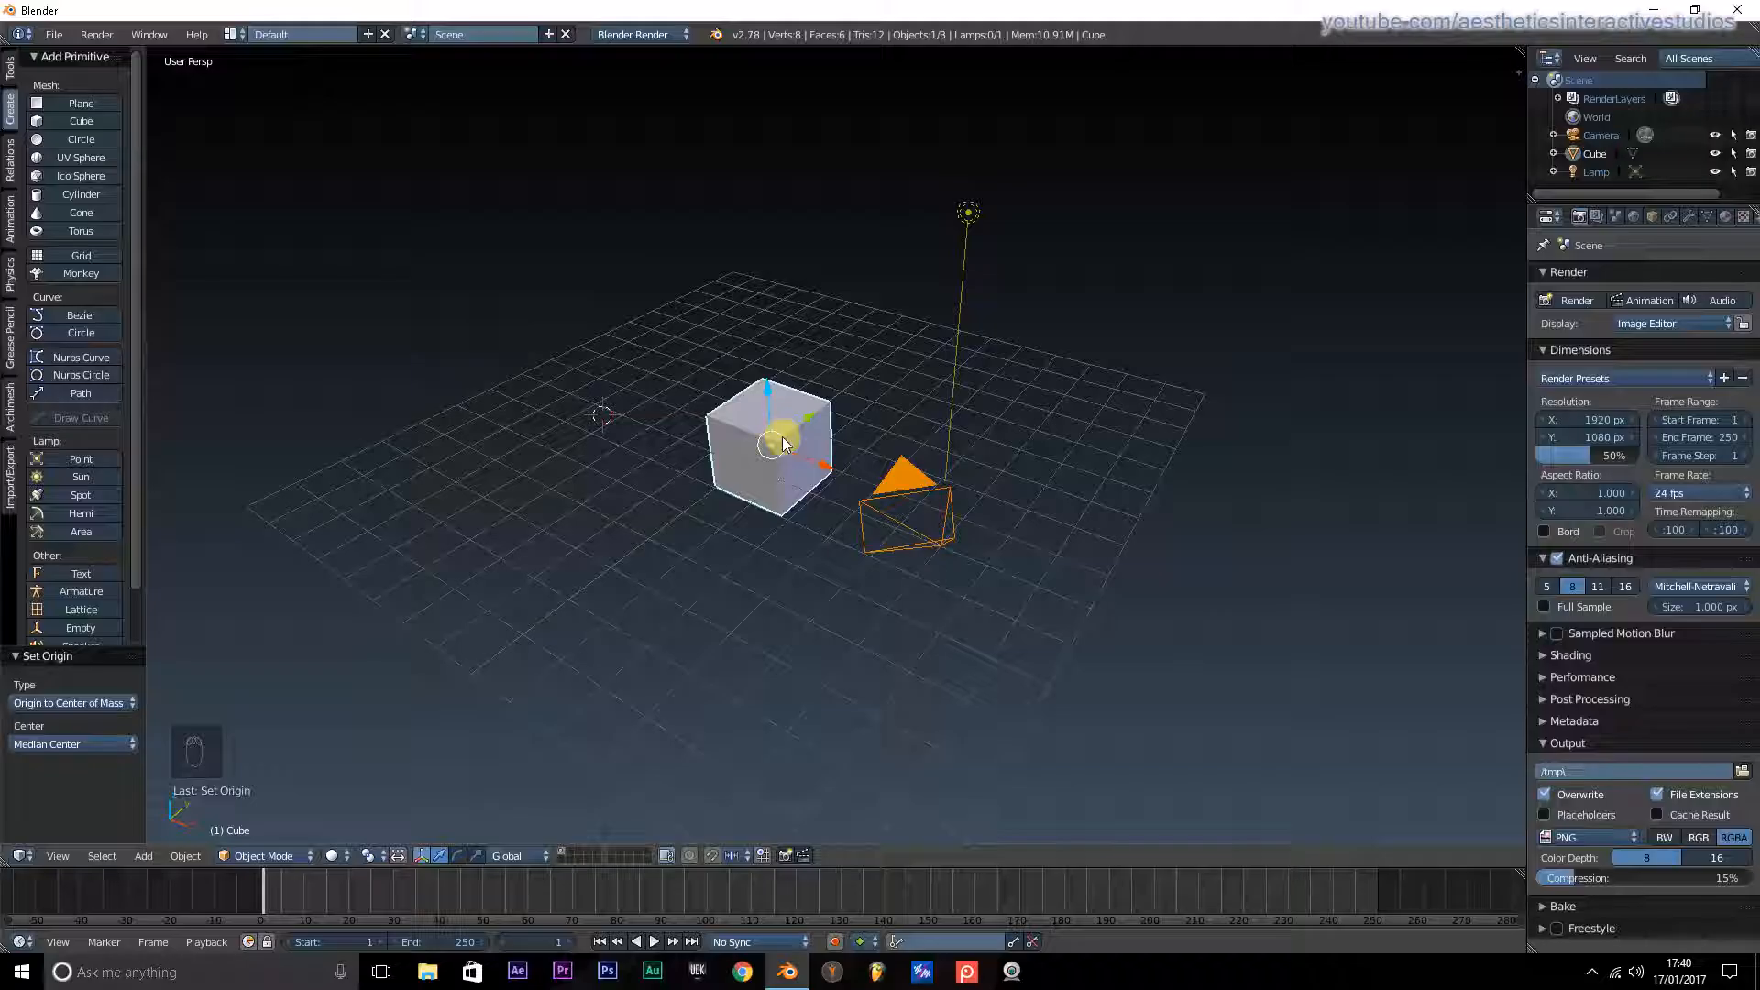
Step: Enter Edit Mode on the cube, use face selection, and select only one of its vertical side faces
middle_click_drag(718, 464, 899, 535)
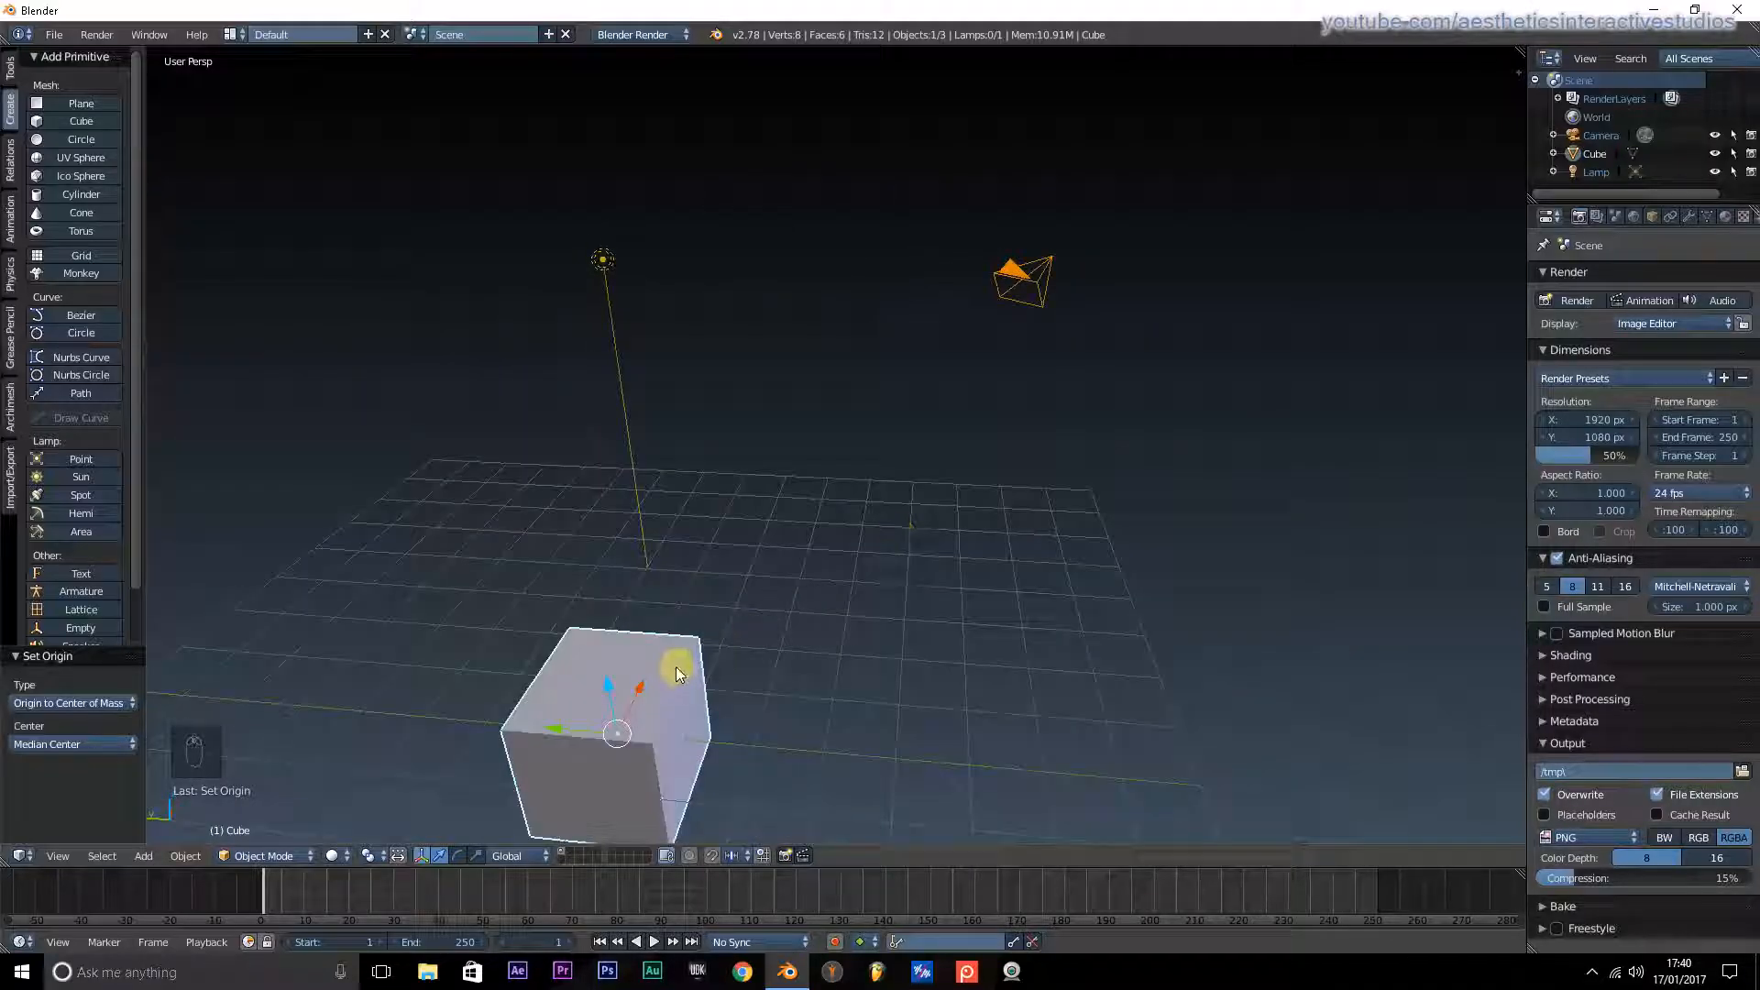
middle_click_drag(675, 667, 994, 459, "shift")
scroll(852, 348, "up", 4)
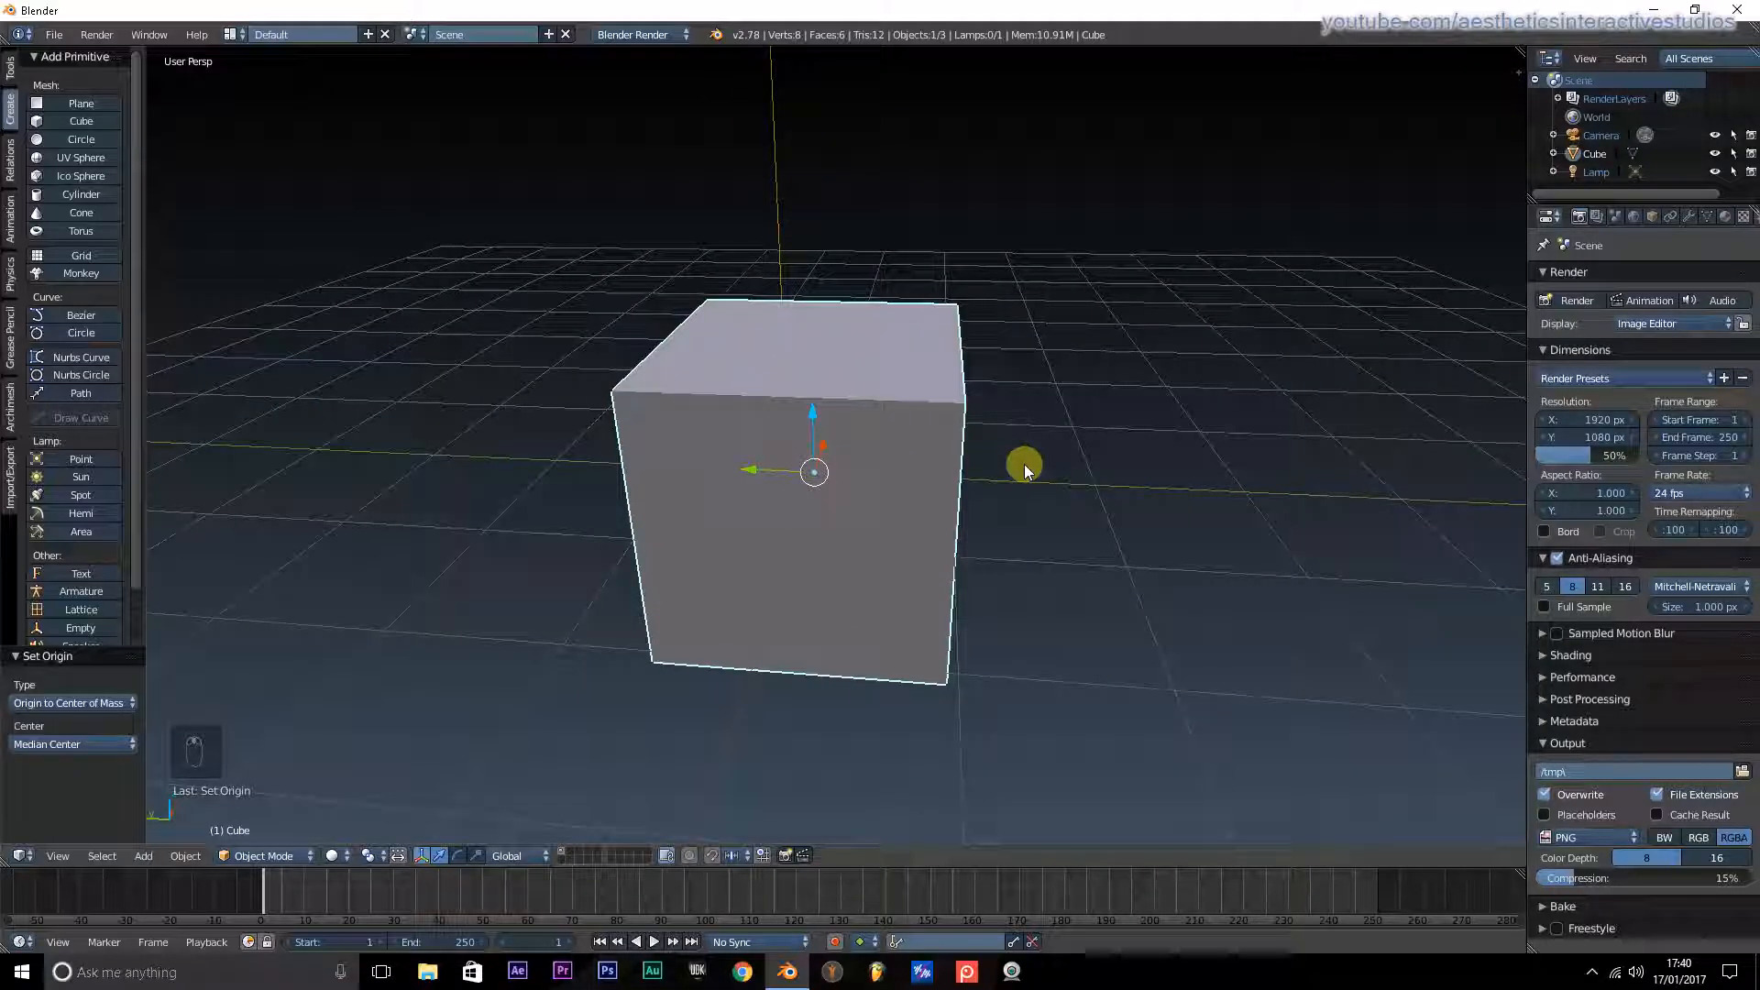
key("Tab")
middle_click_drag(1018, 463, 916, 495)
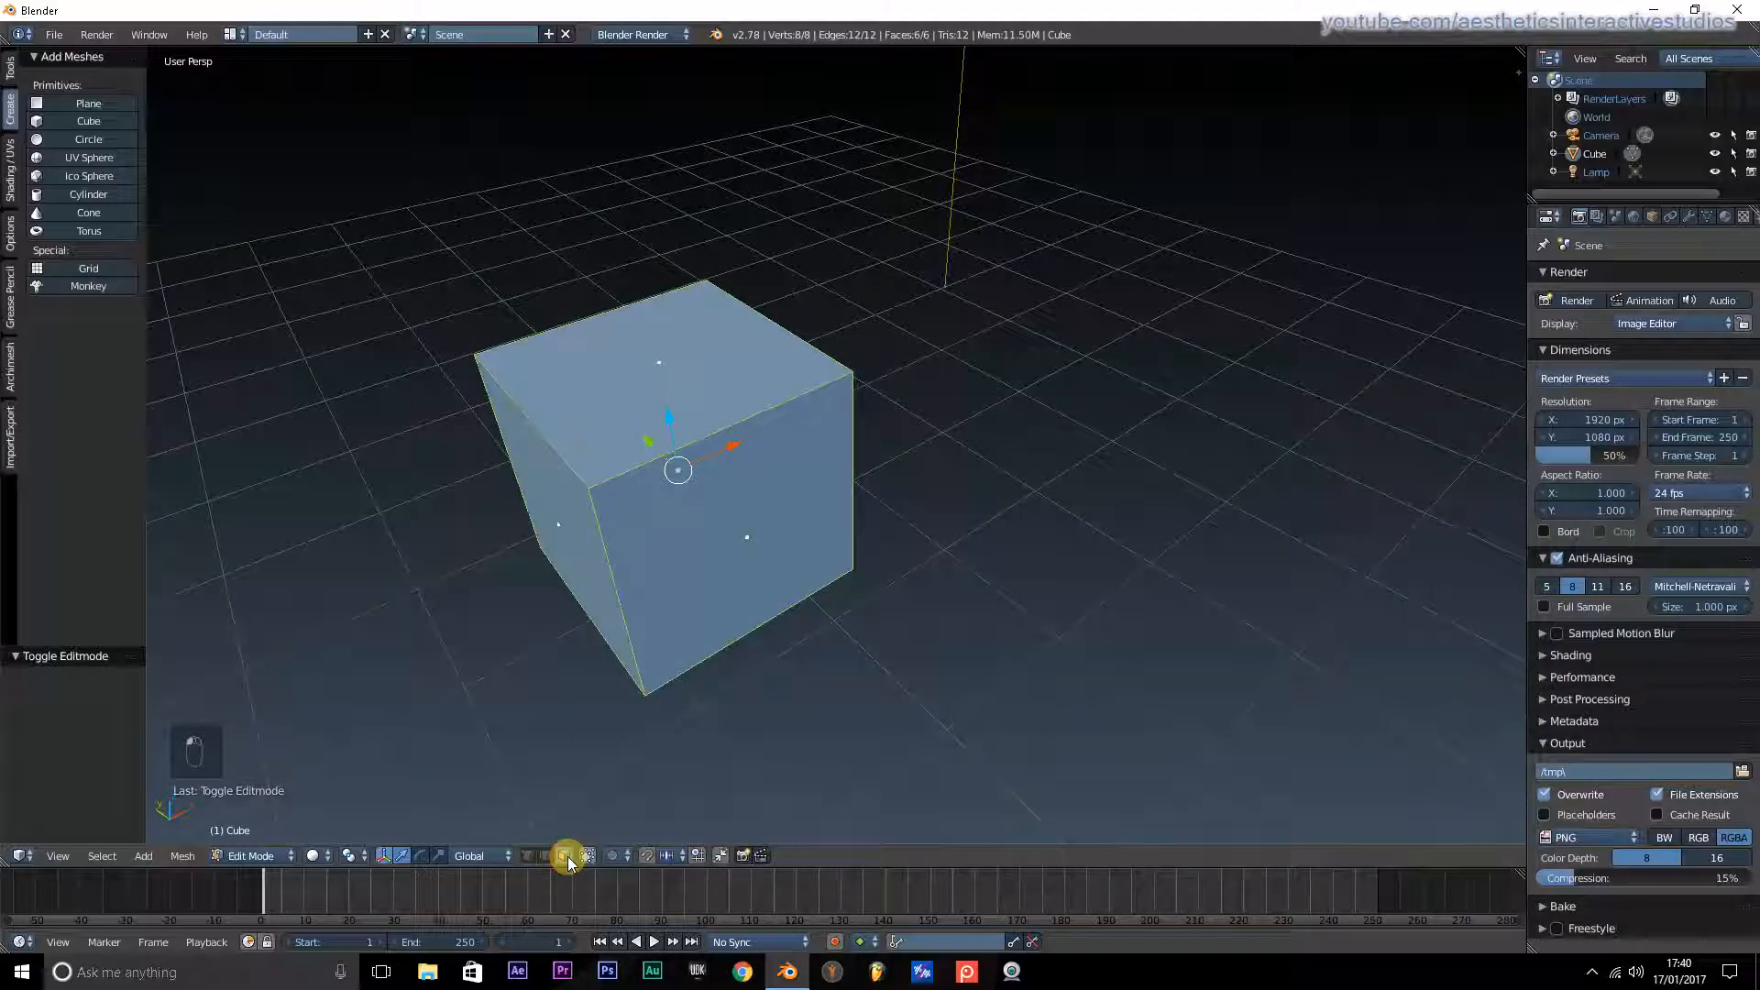
right_click(747, 531)
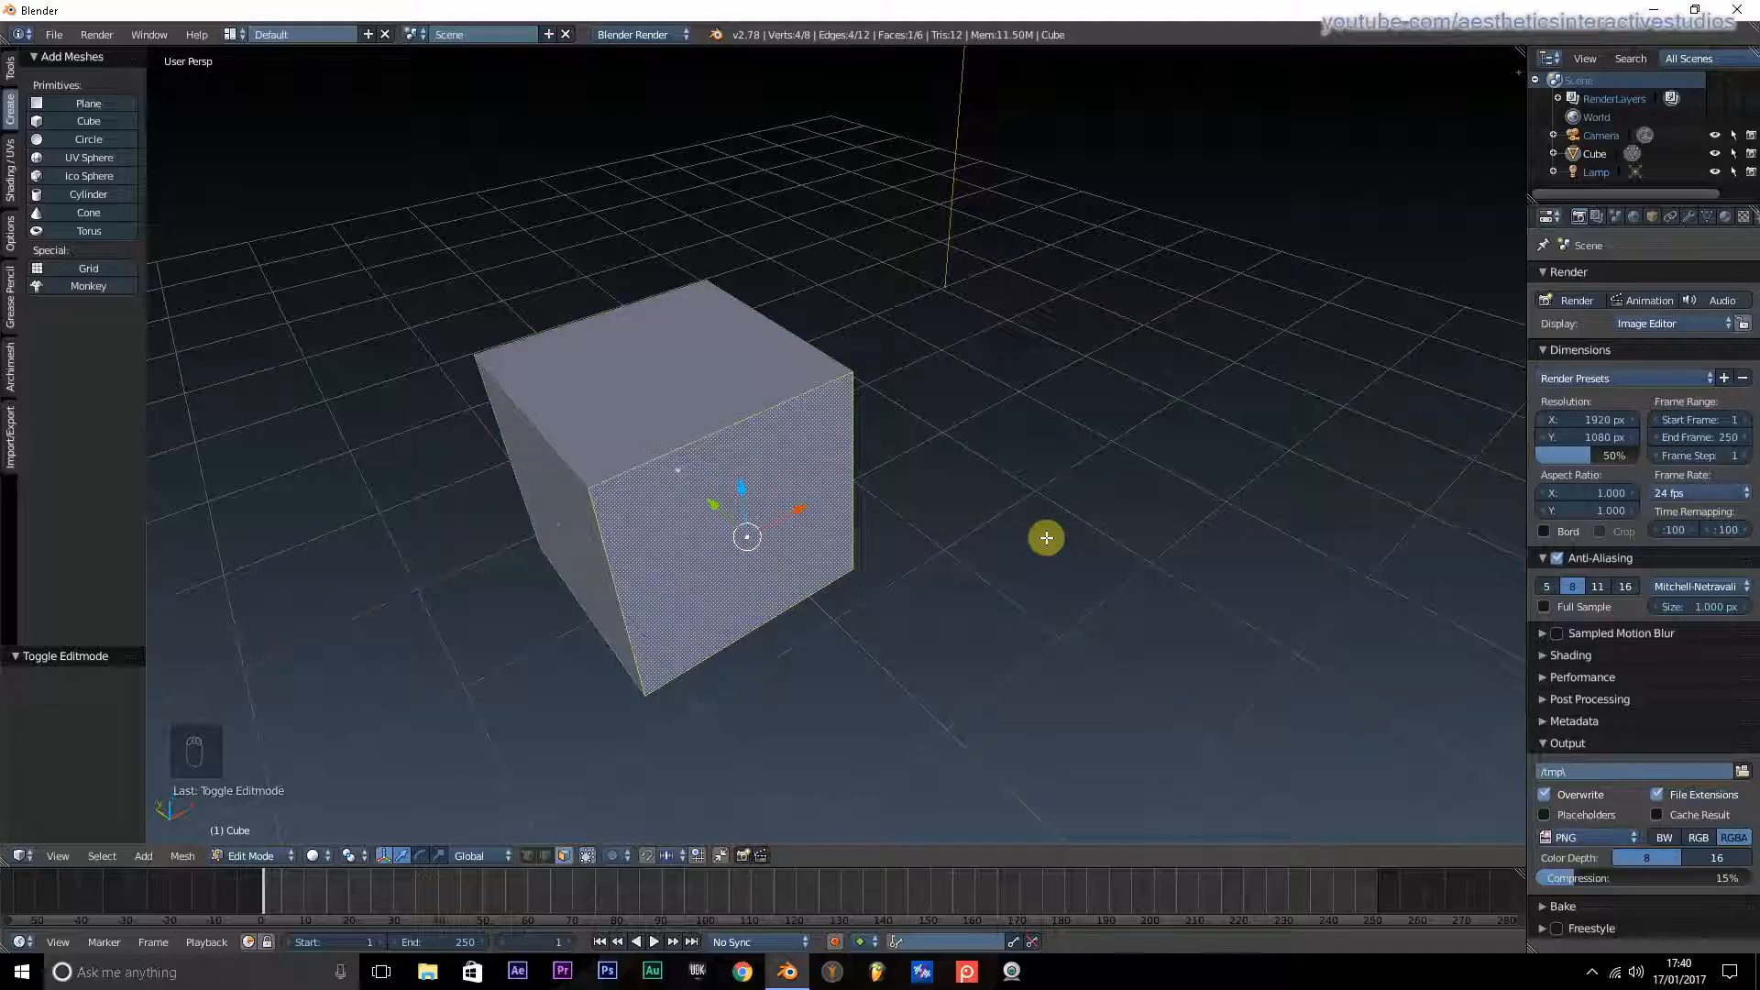
Step: Snap the 3D cursor to the selected side face using Snap Cursor to Selected
key("space")
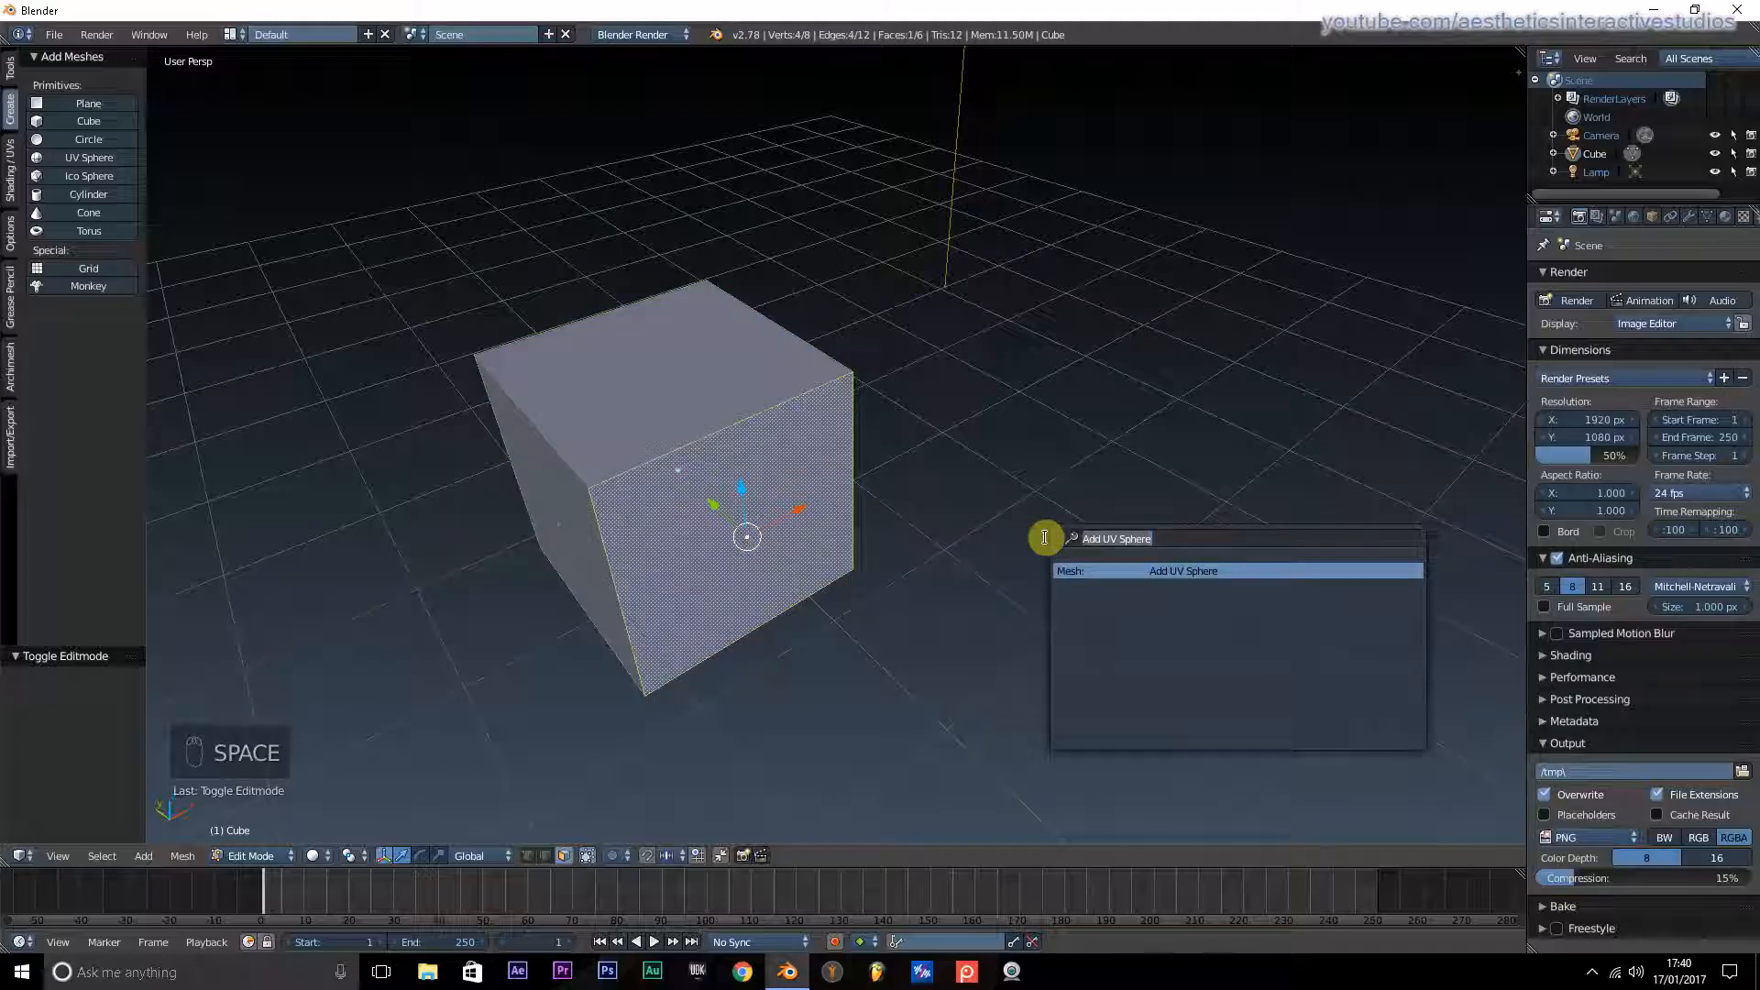
type("snap")
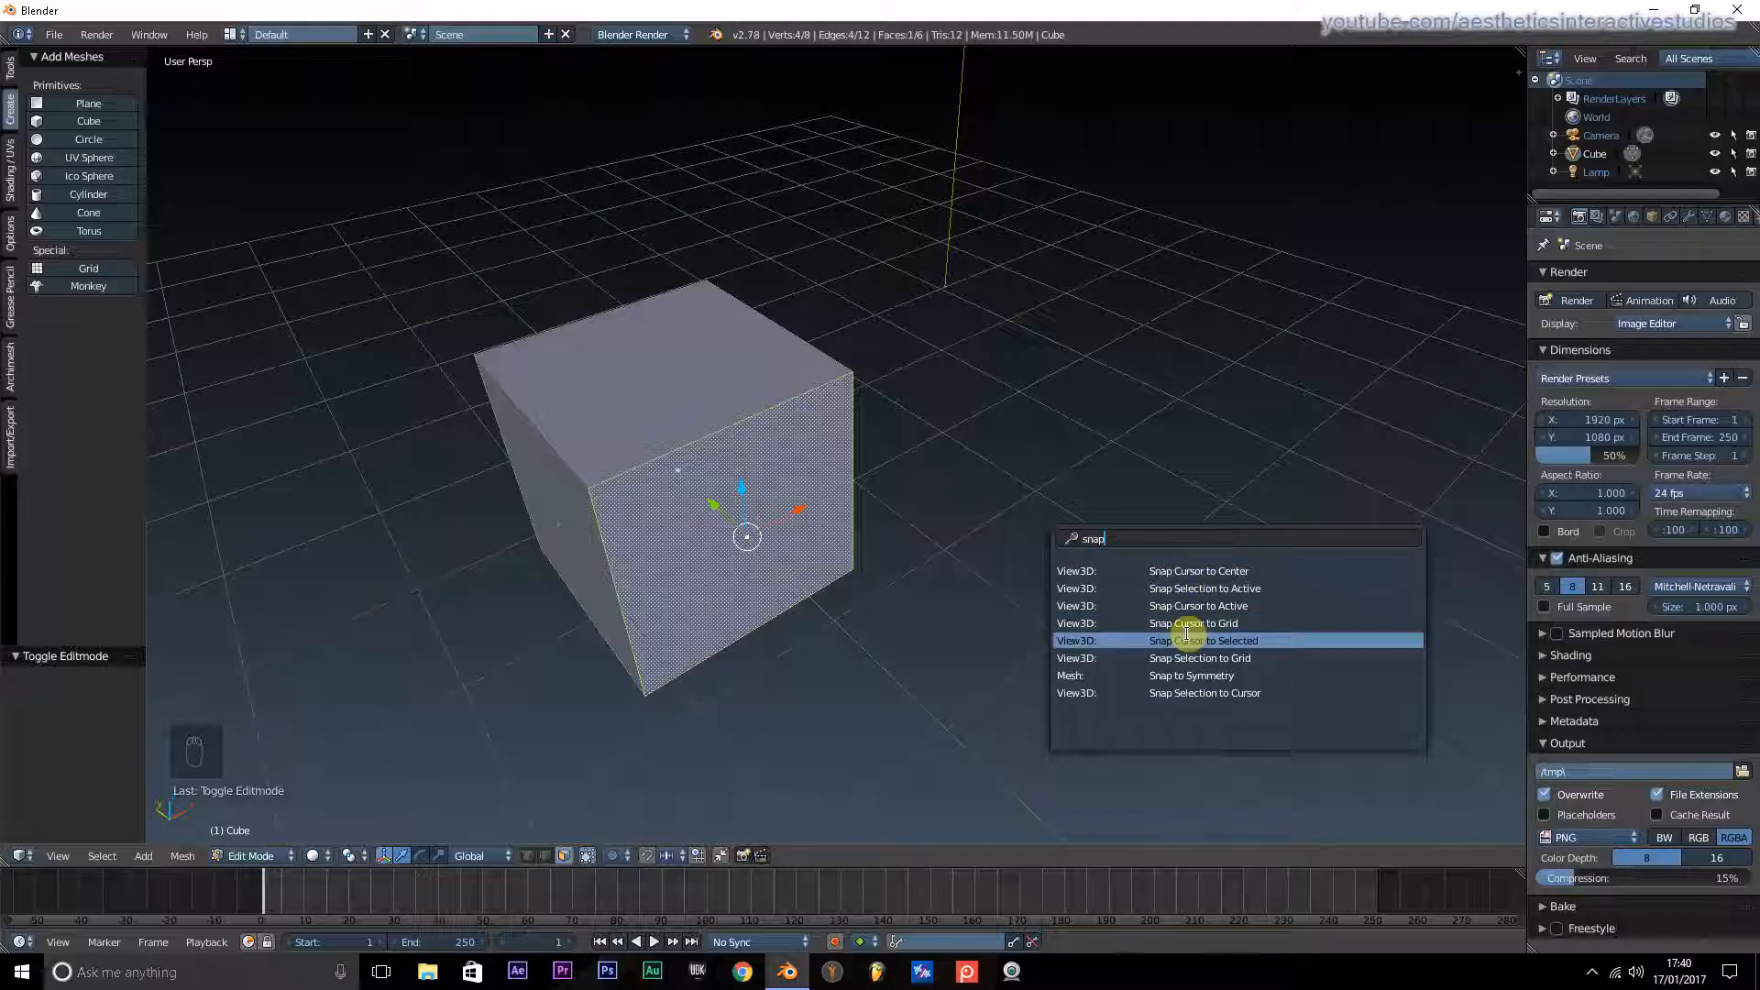
left_click(1187, 640)
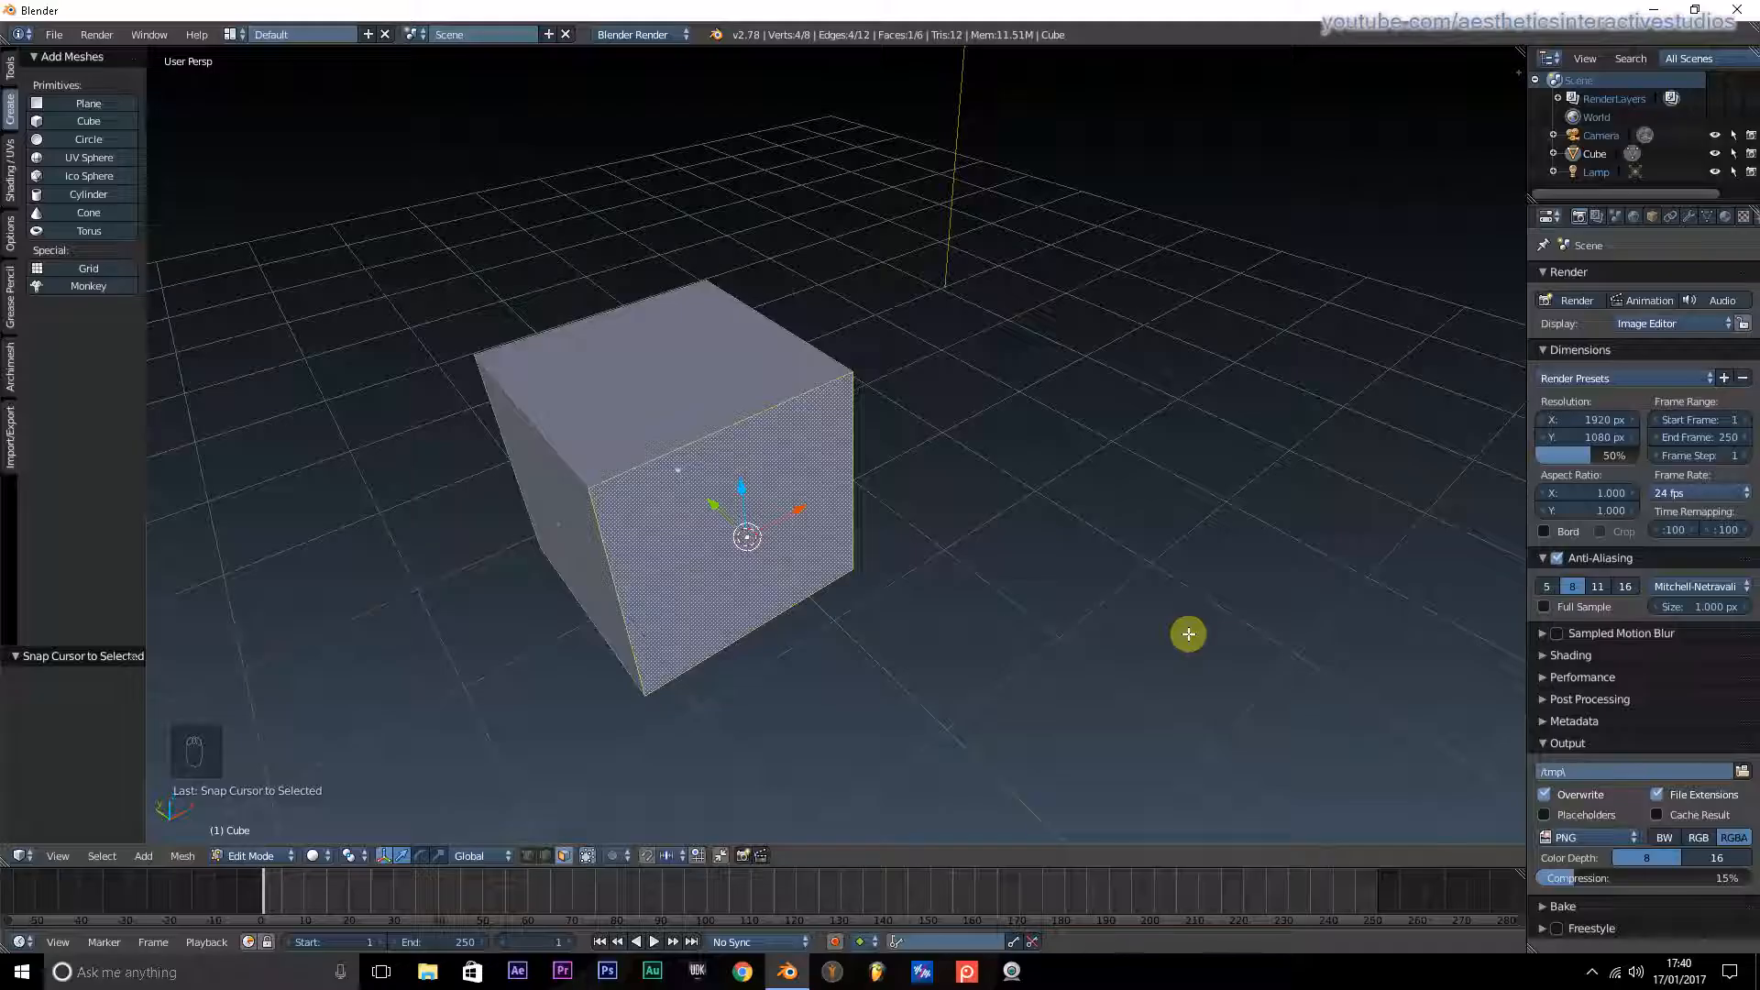
Step: Return the cube to Object Mode and set its origin to the 3D cursor on the side face
middle_click_drag(774, 577, 908, 504)
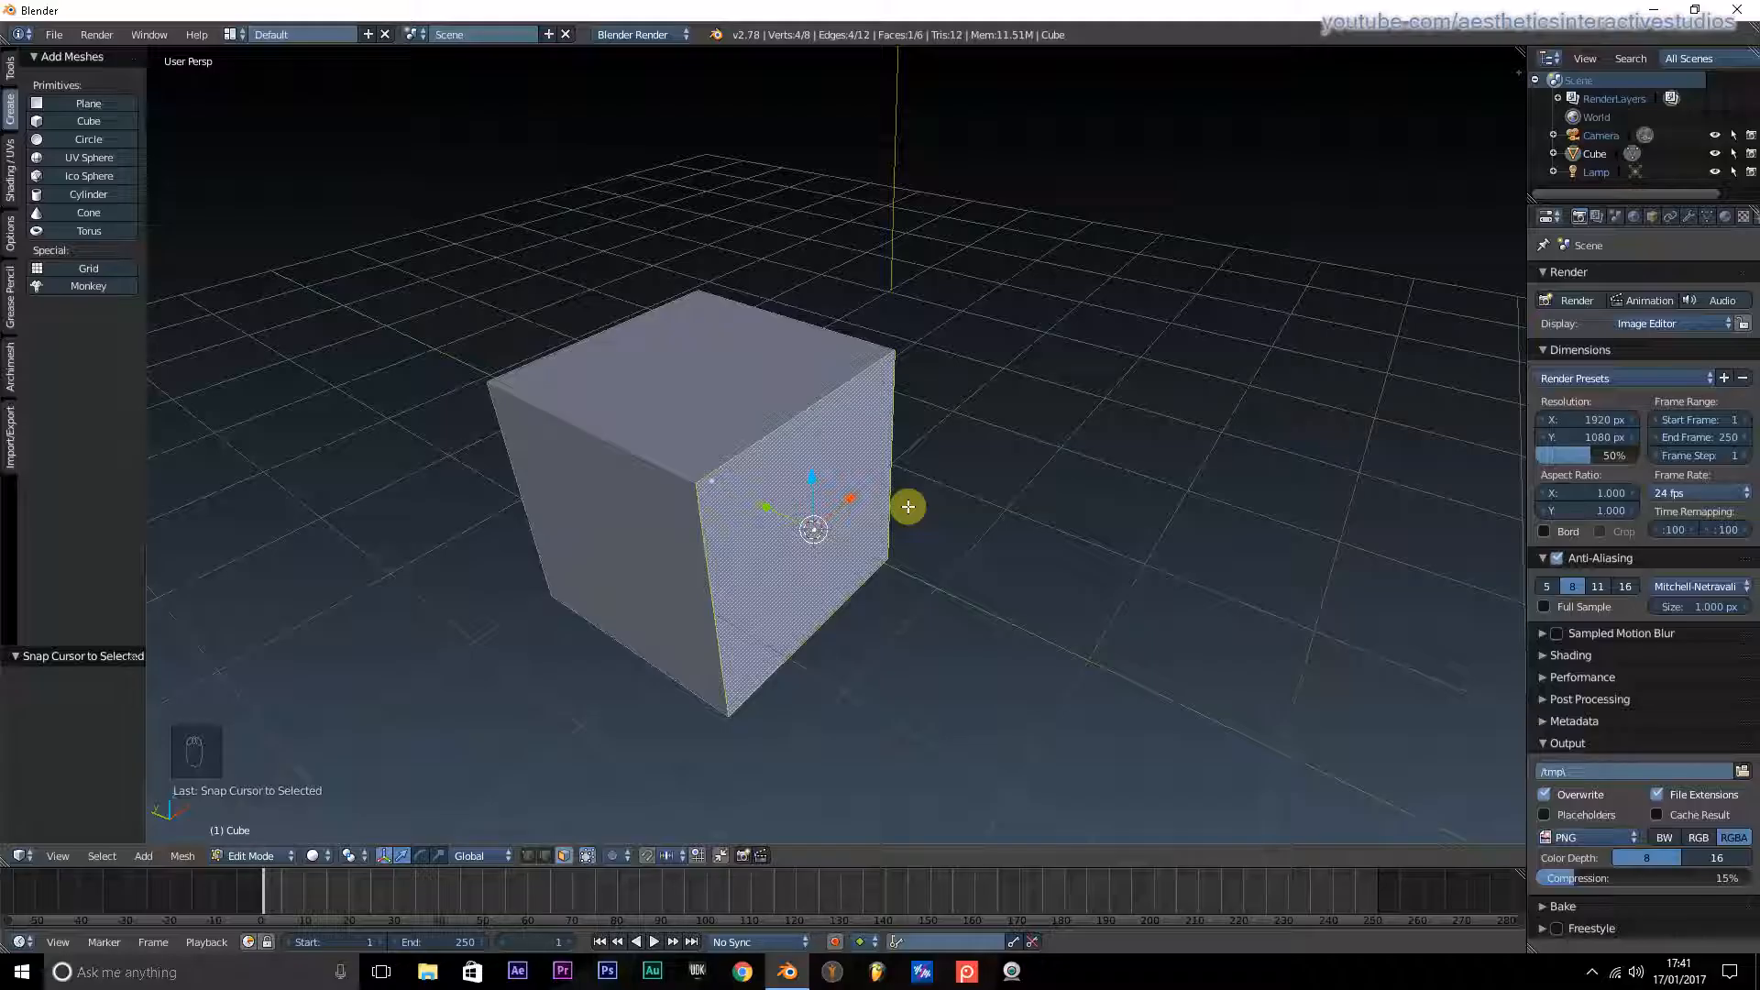
key("shift+ctrl+alt+c")
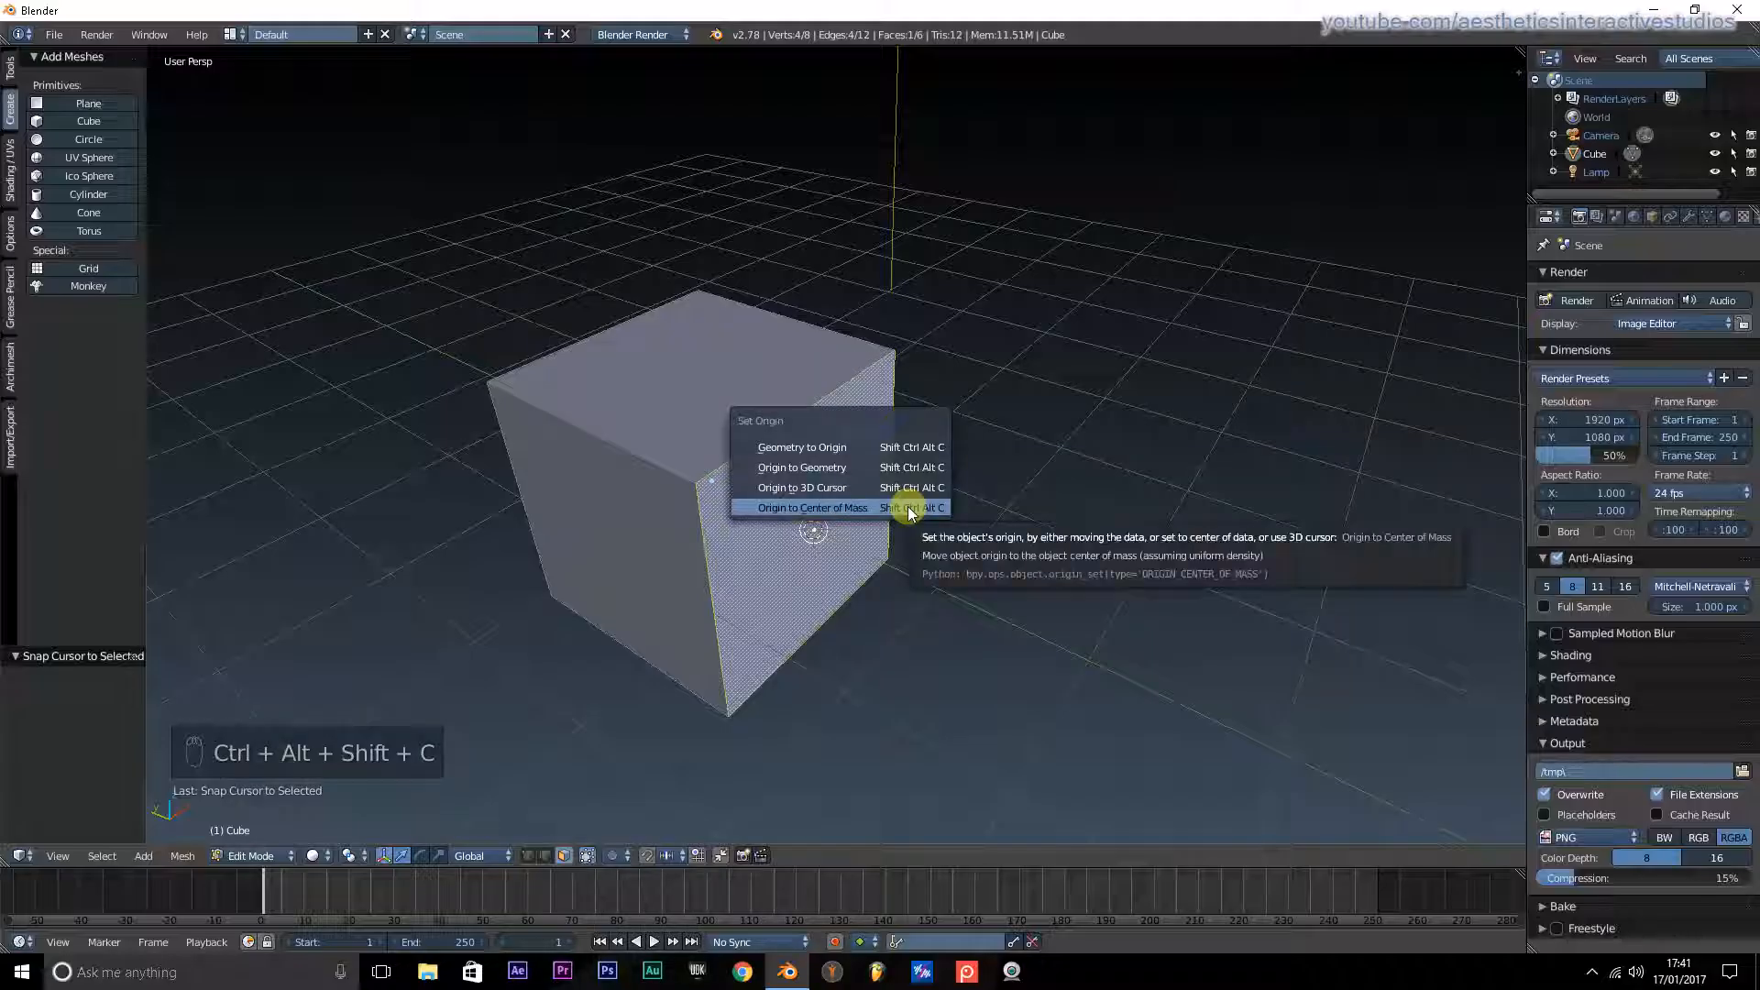
left_click(853, 491)
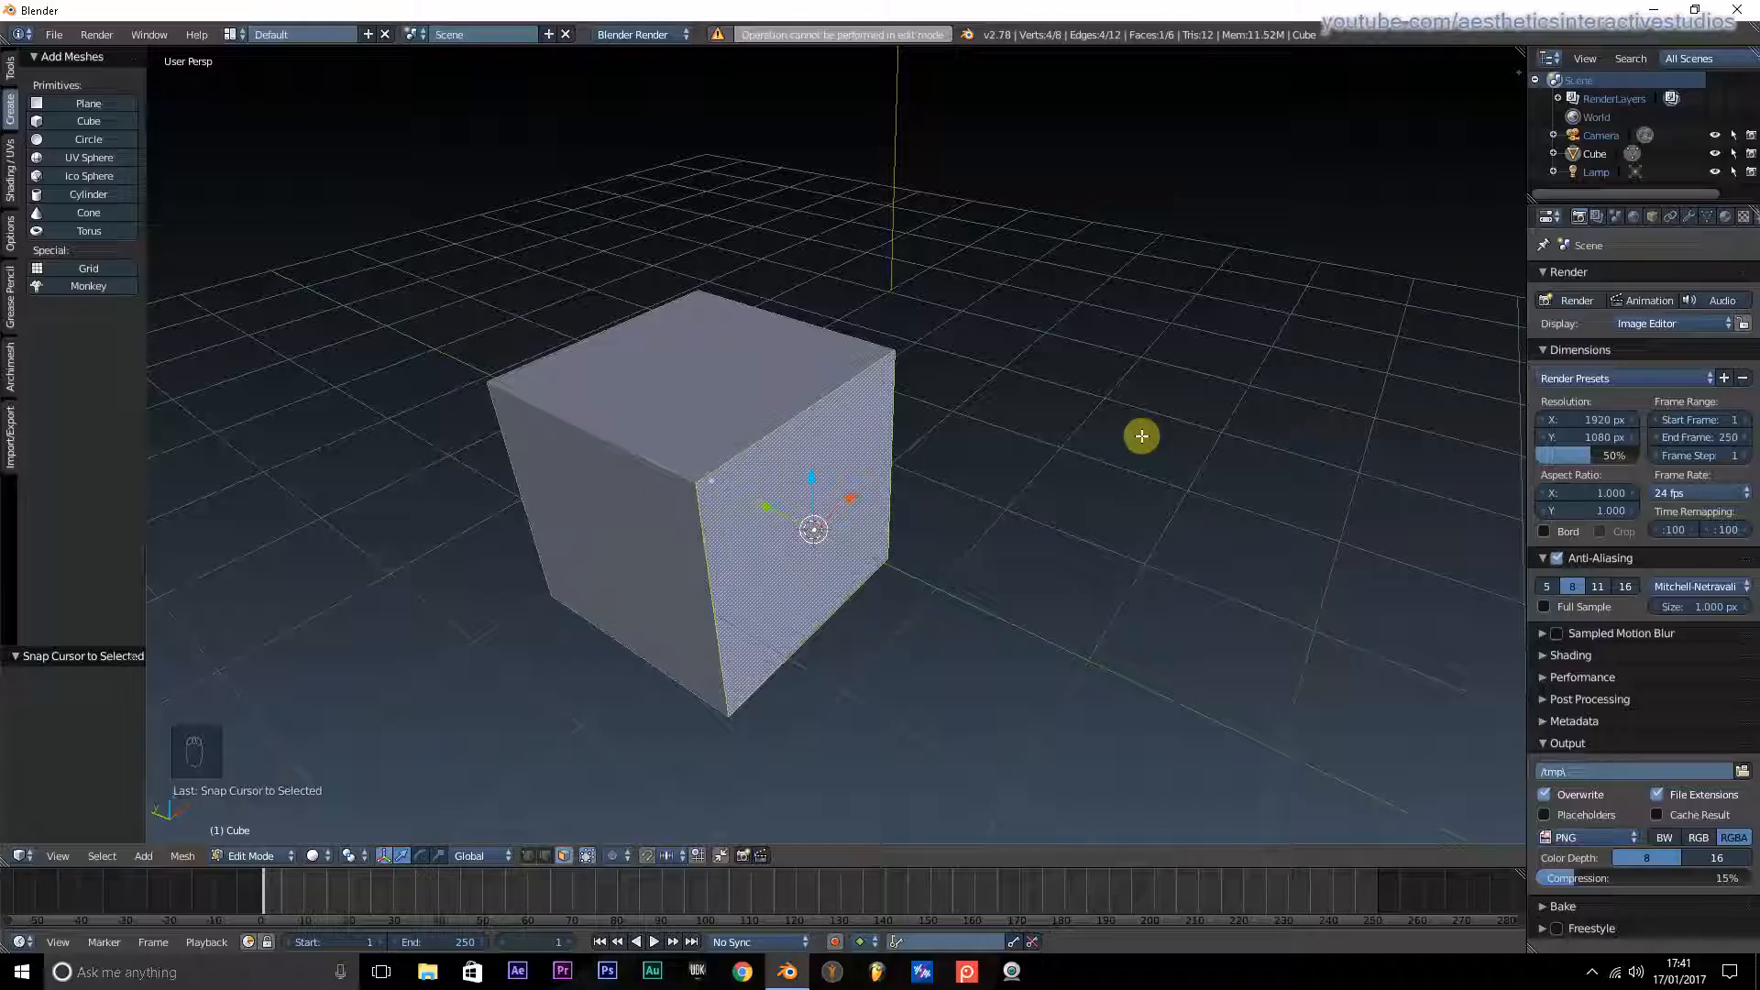
key("Tab")
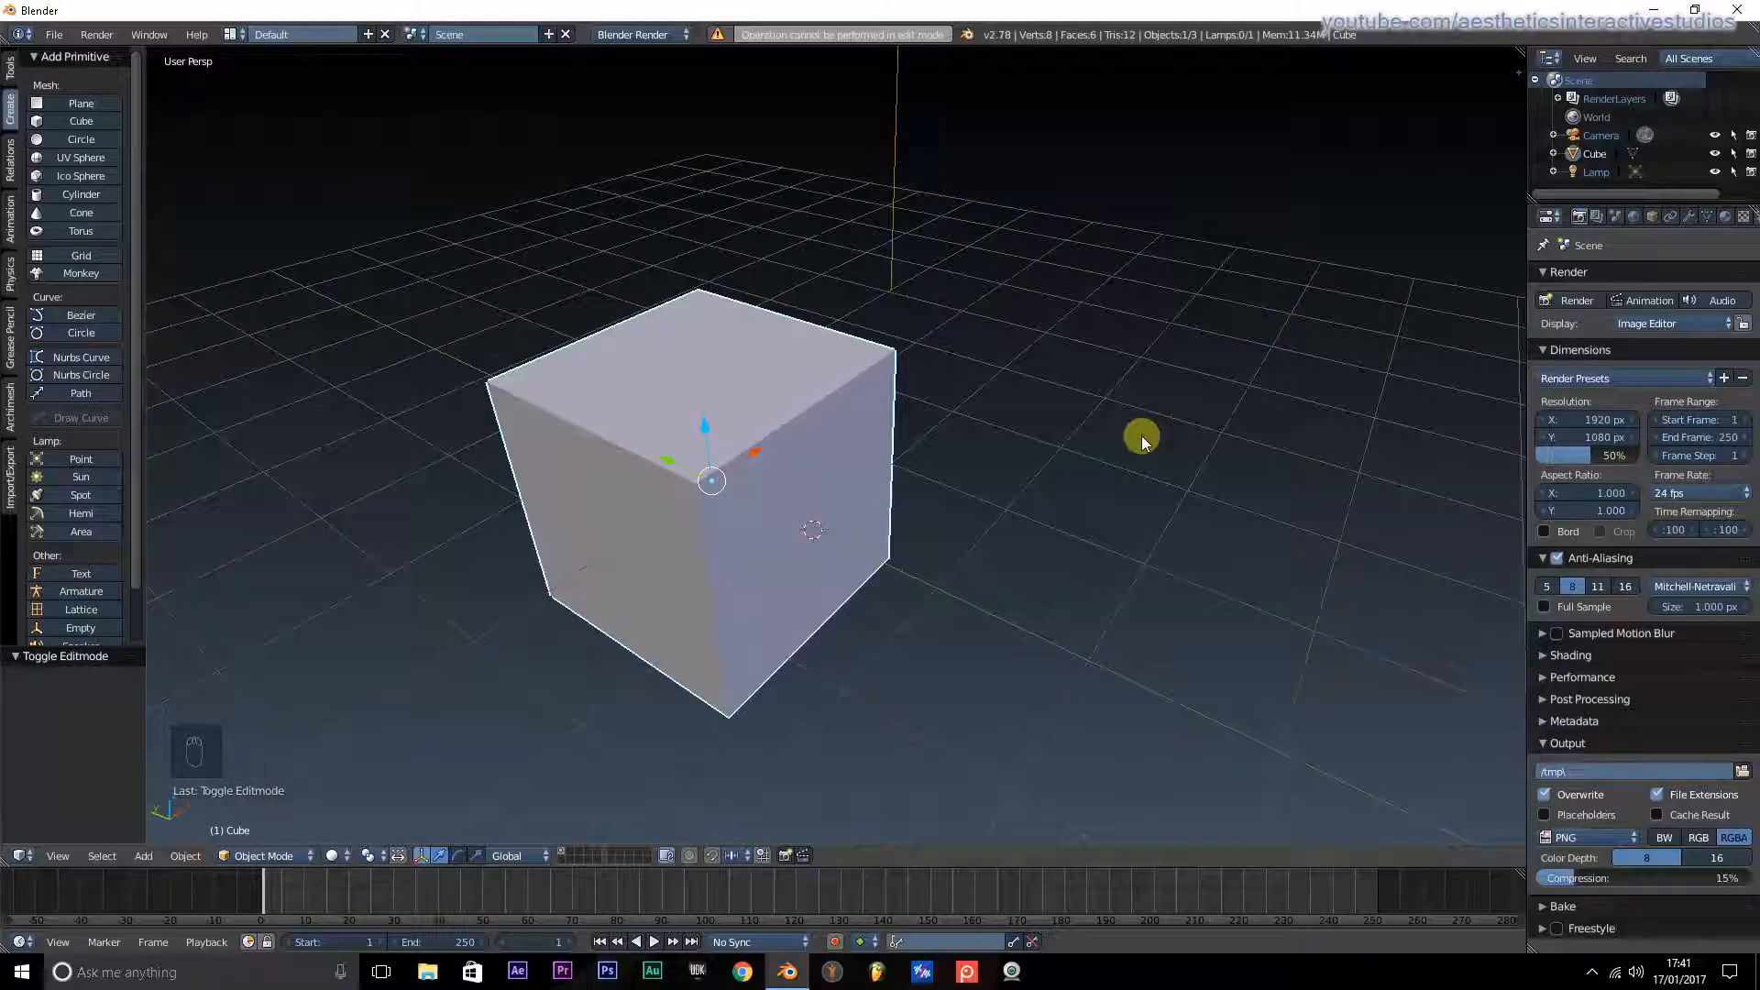
key("ctrl+alt+shift+c")
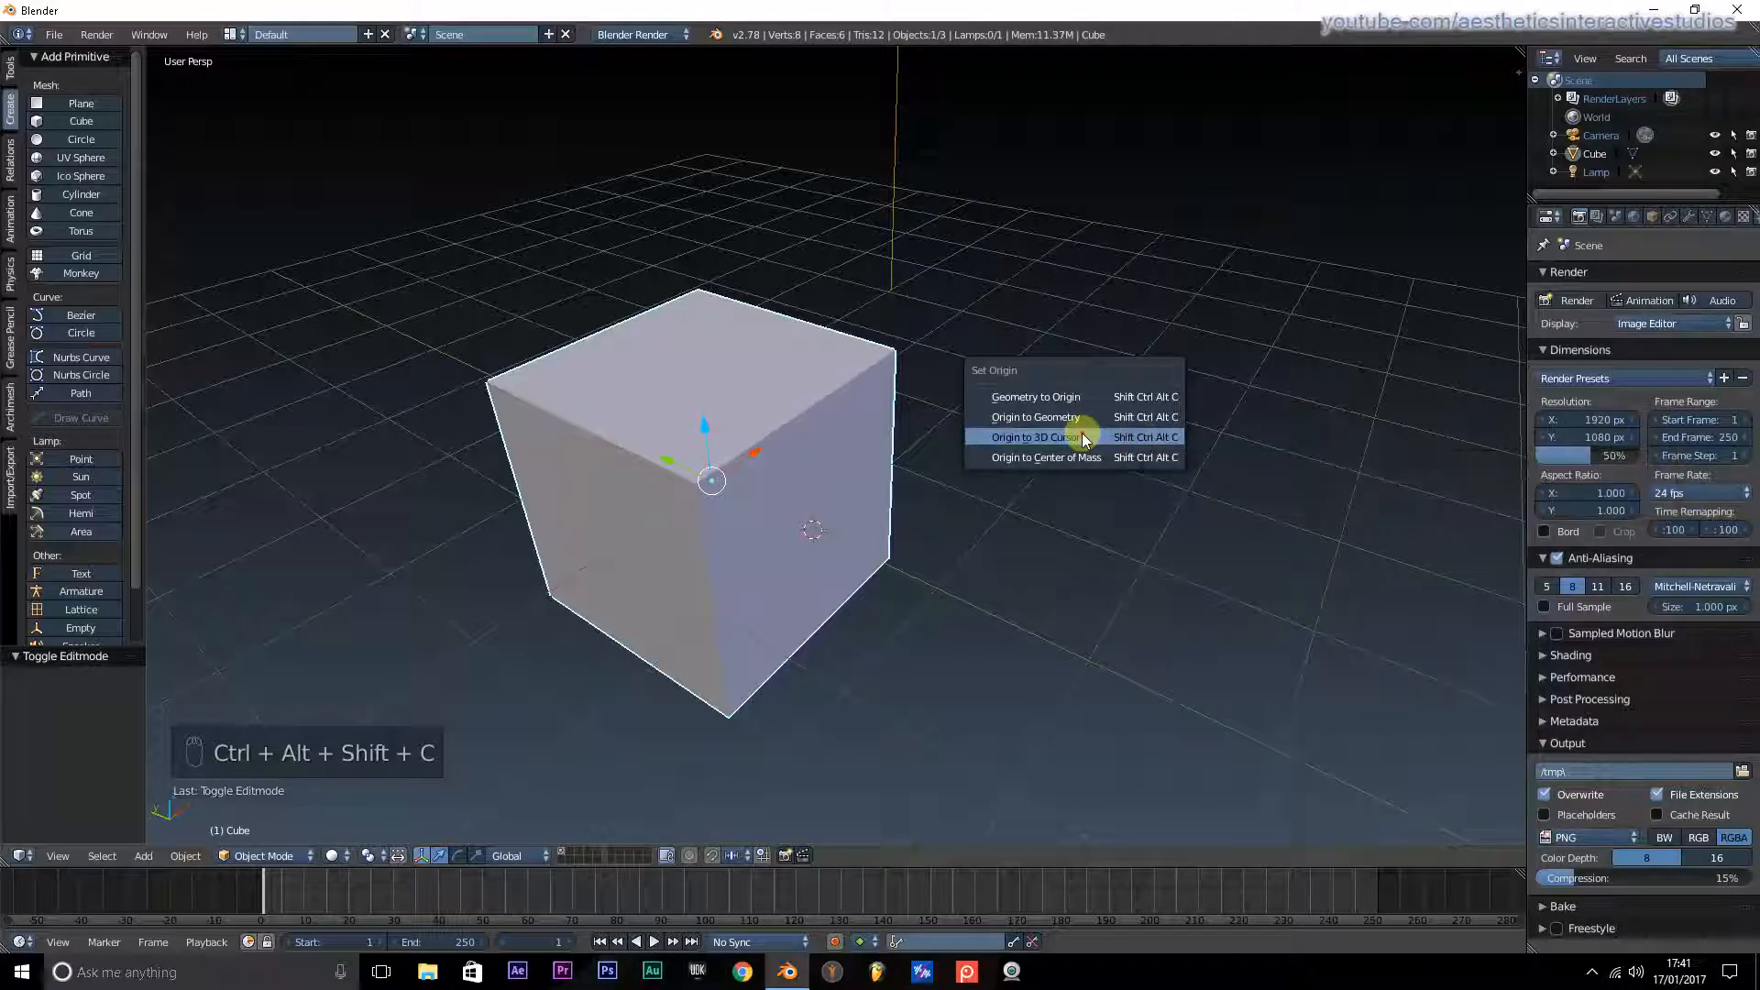
left_click(1031, 437)
scroll(877, 472, "down", 3)
middle_click_drag(877, 472, 913, 445)
scroll(903, 453, "up", 5)
scroll(903, 453, "up", 2)
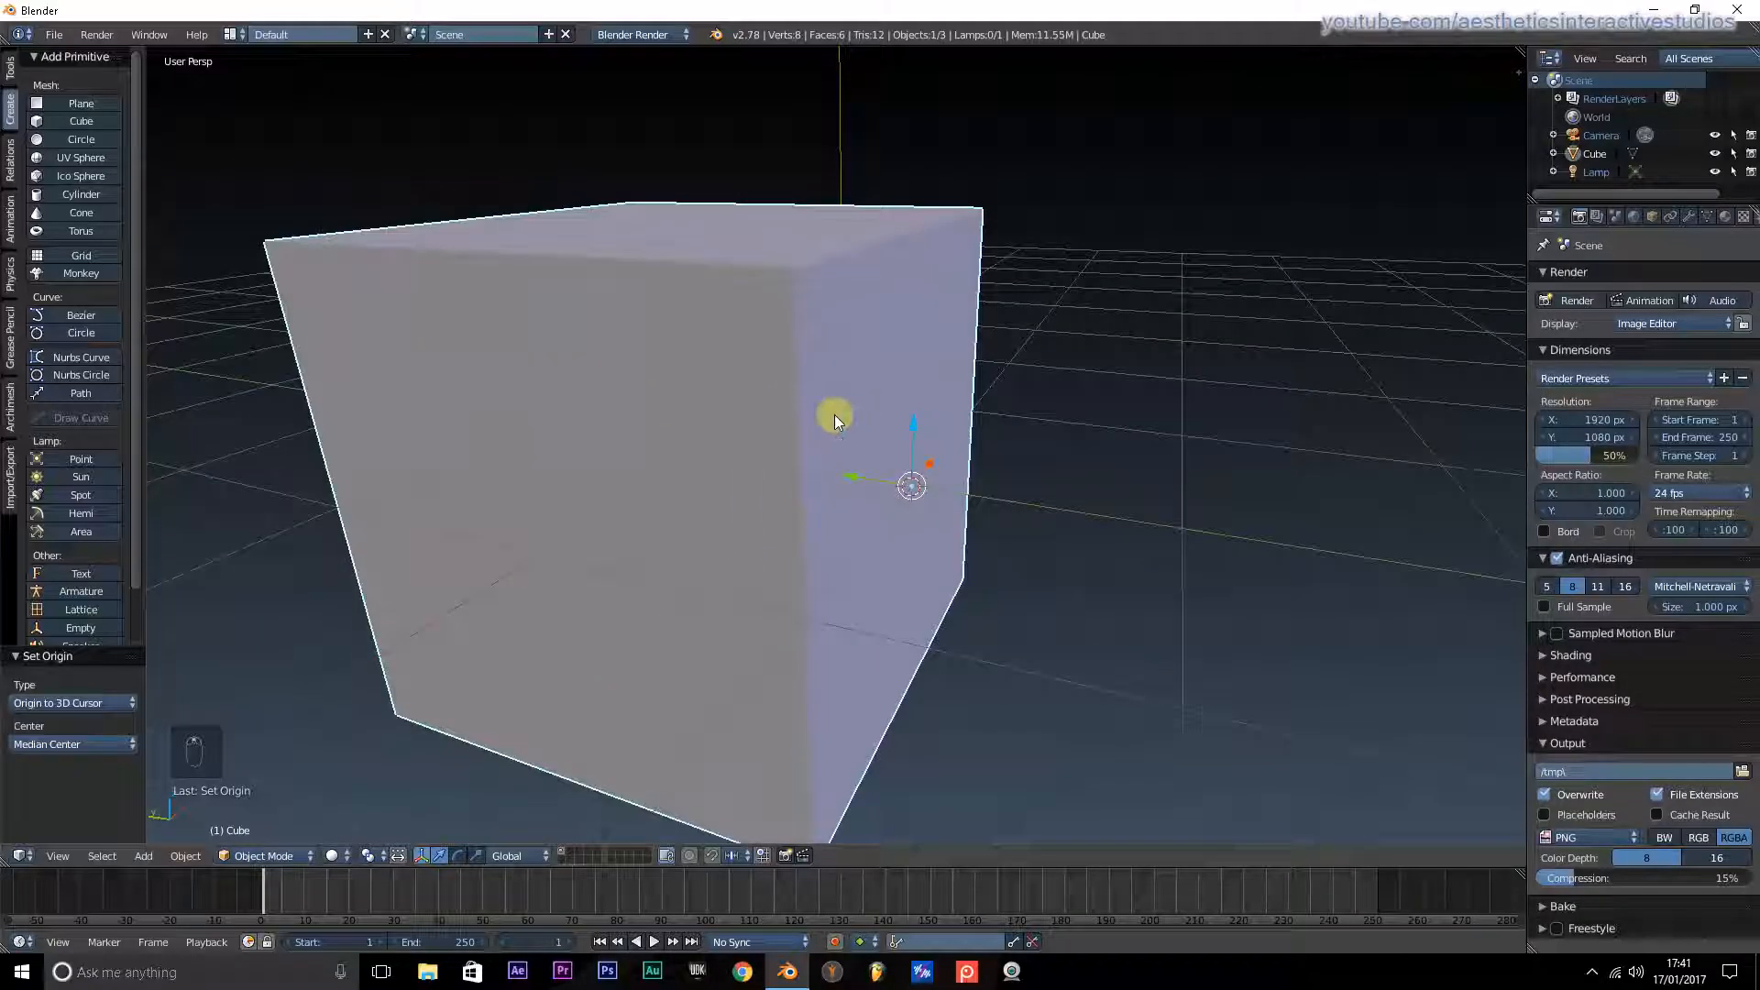